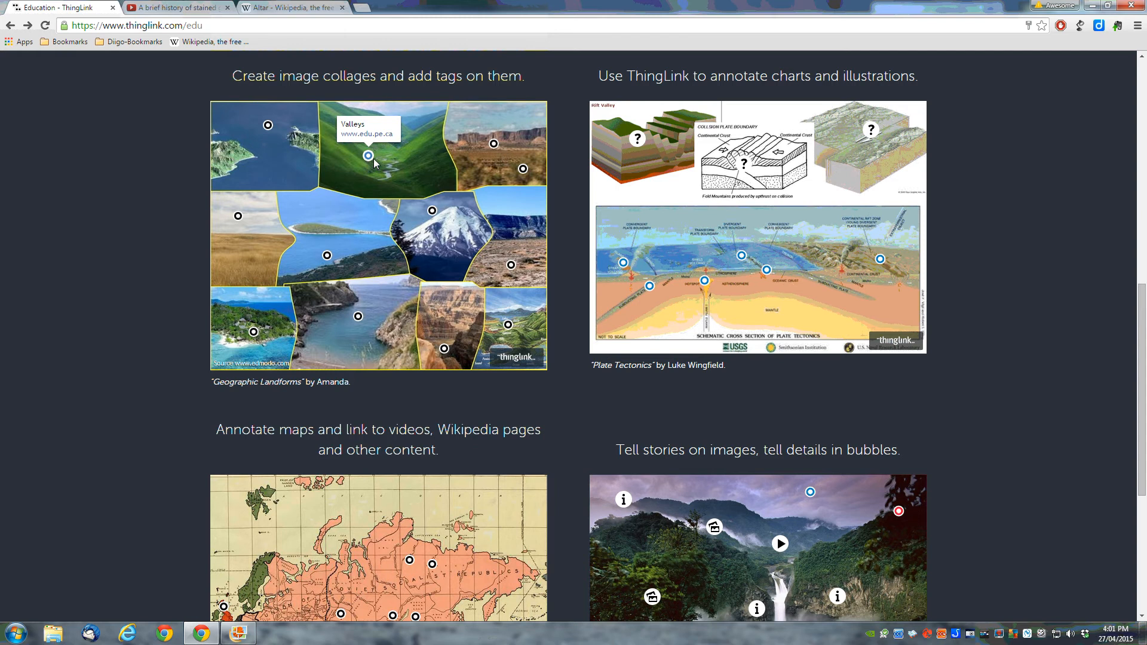
Step: Browse the ThingLink sign-up page and choose to register as a student
mouse_move(523, 169)
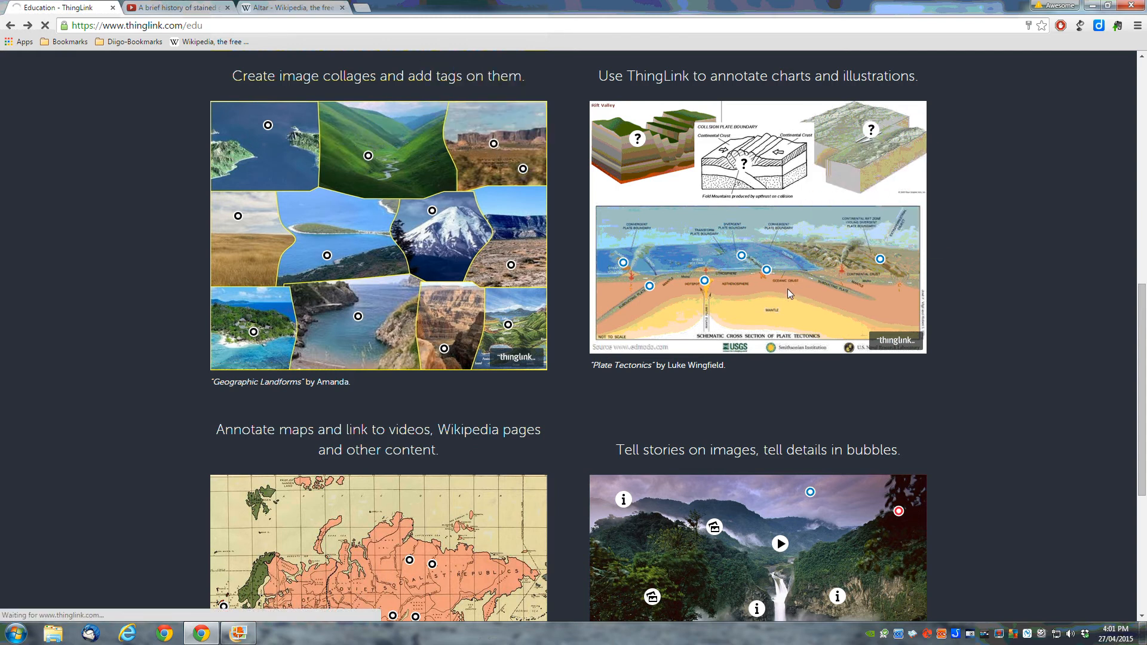
mouse_move(660, 291)
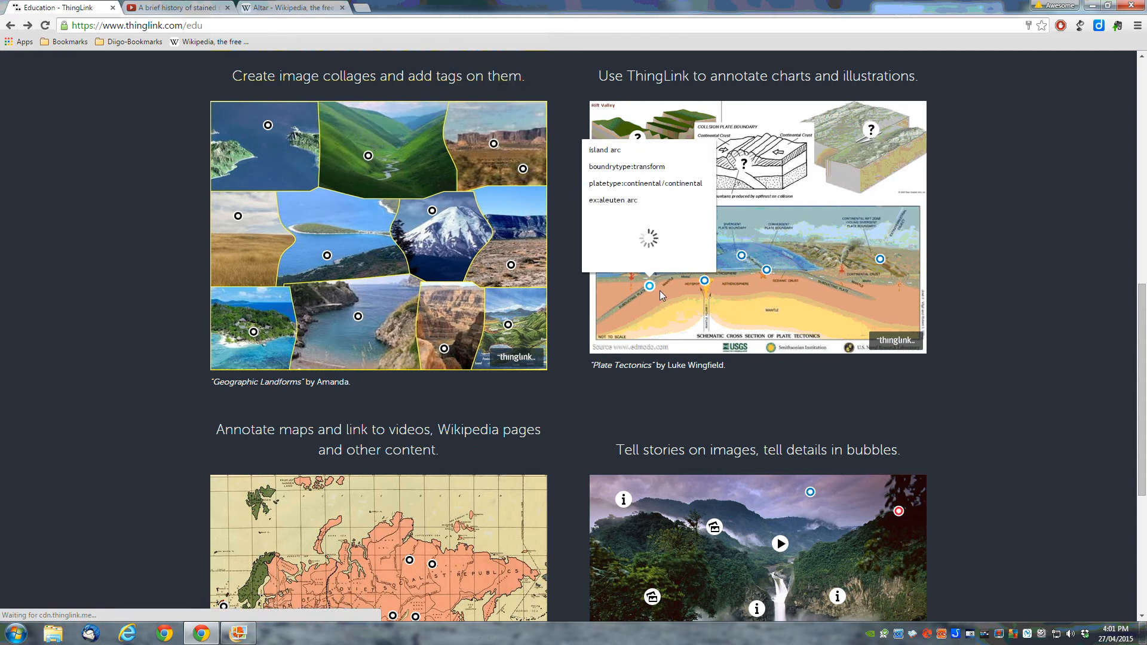
scroll(558, 409, down, 3)
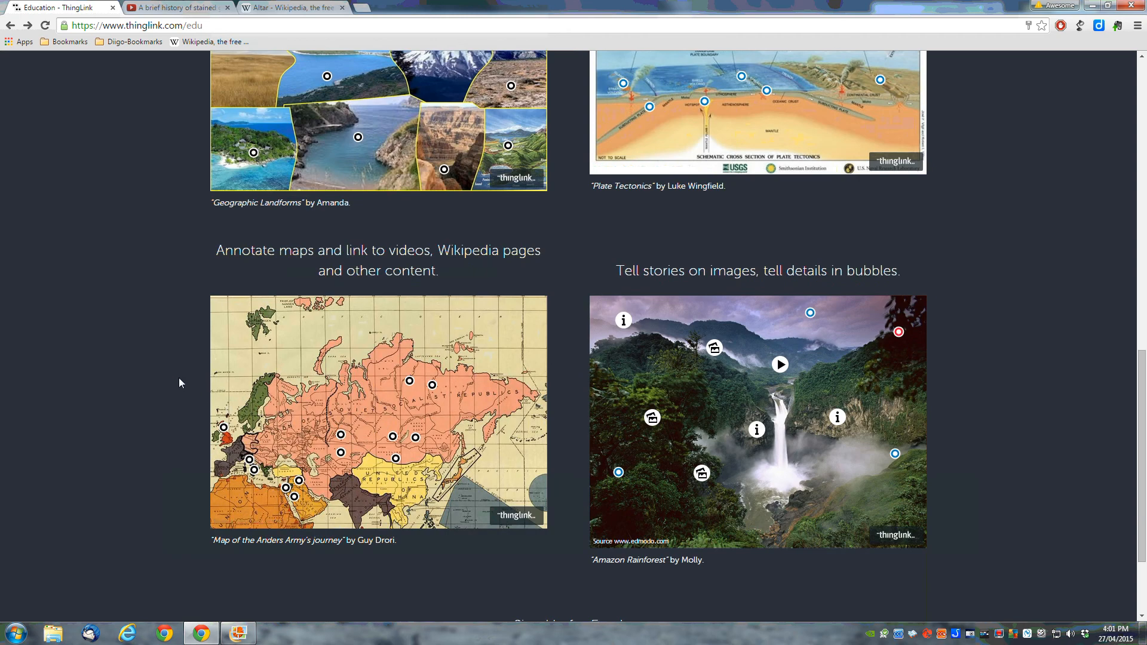
mouse_move(416, 377)
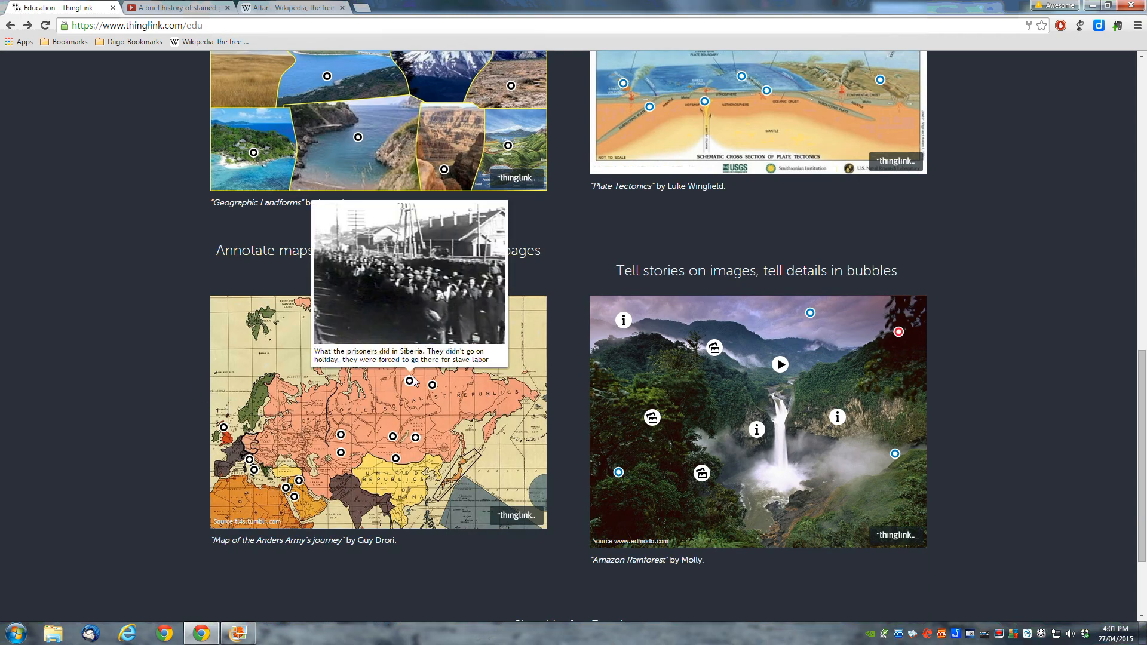
mouse_move(416, 438)
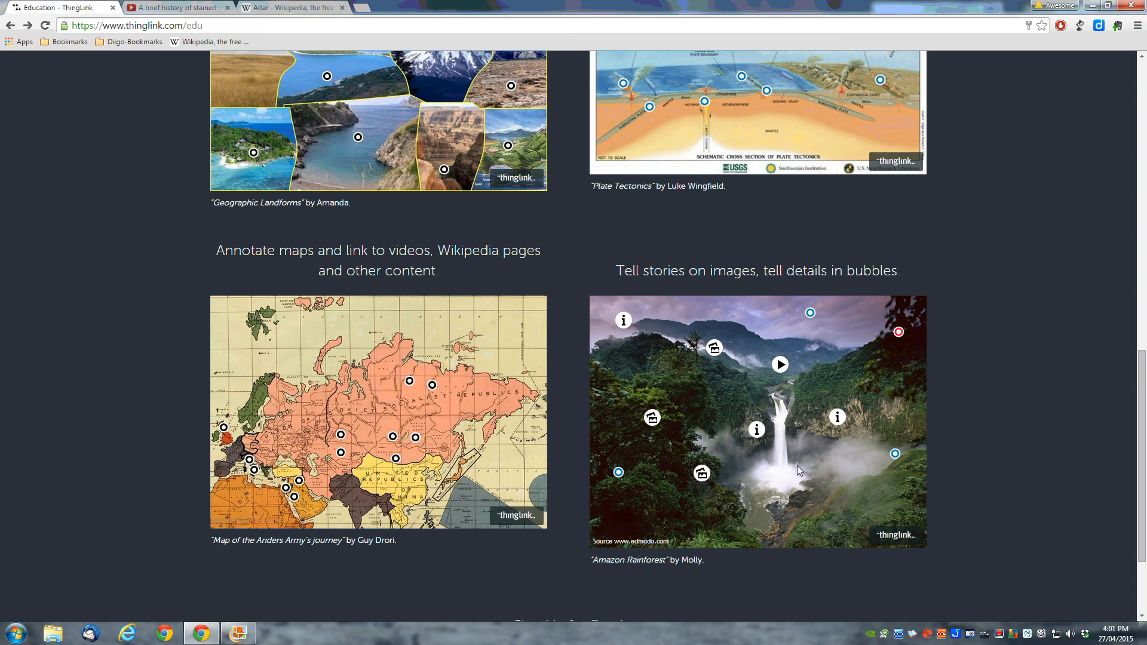
mouse_move(779, 367)
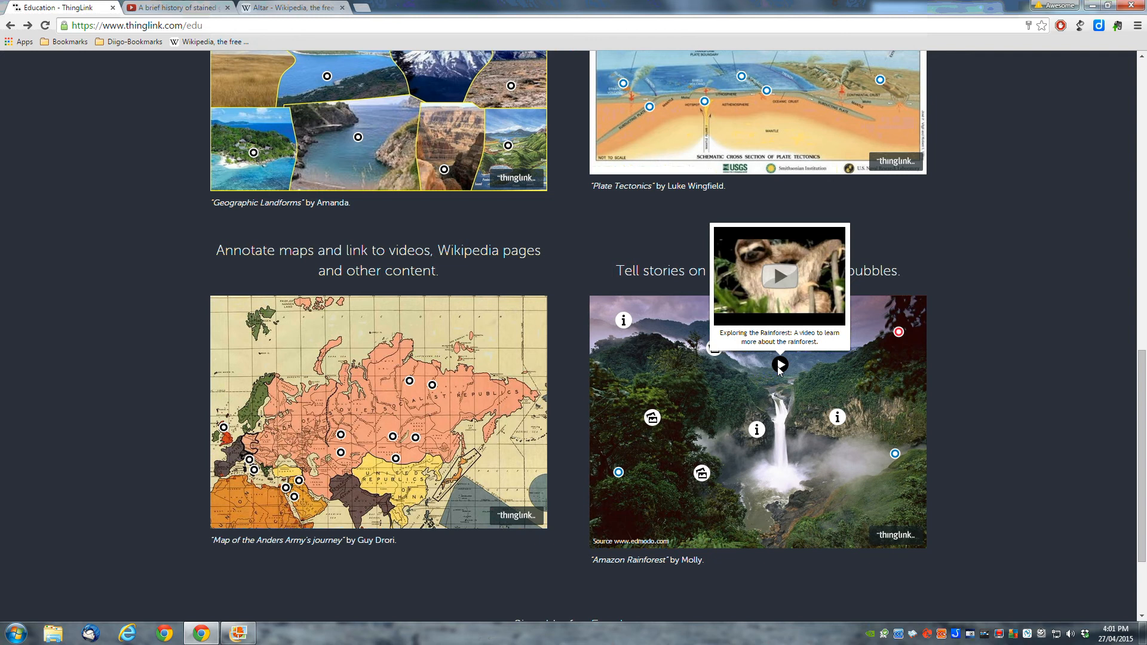
mouse_move(837, 418)
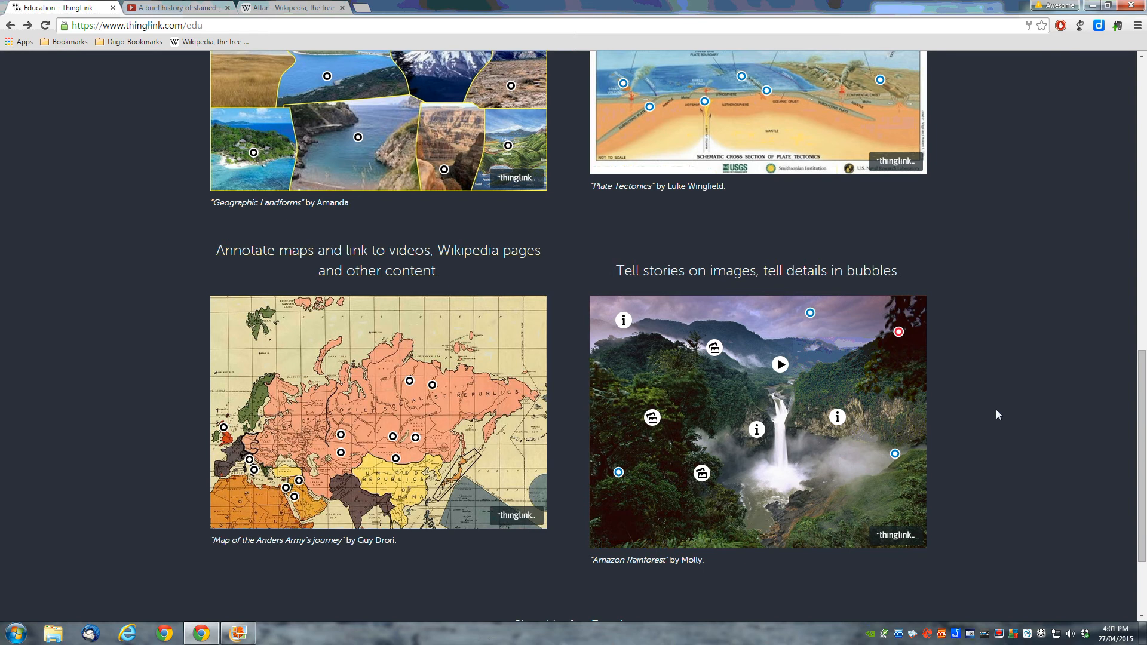
scroll(1012, 258, up, 2)
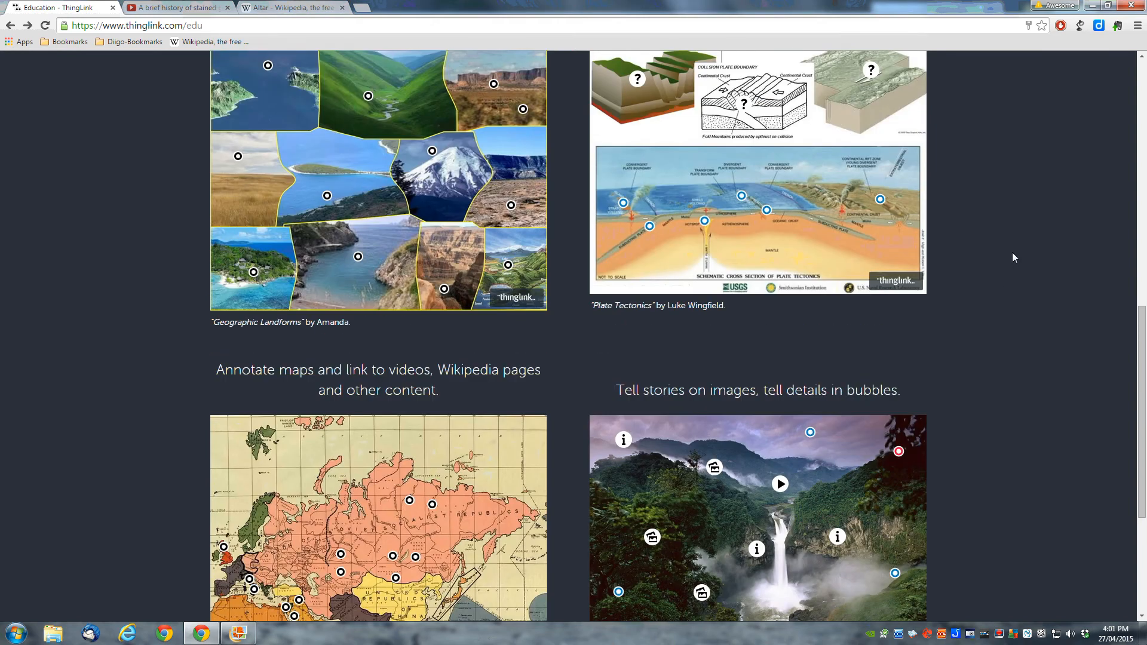
scroll(1012, 245, down, 3)
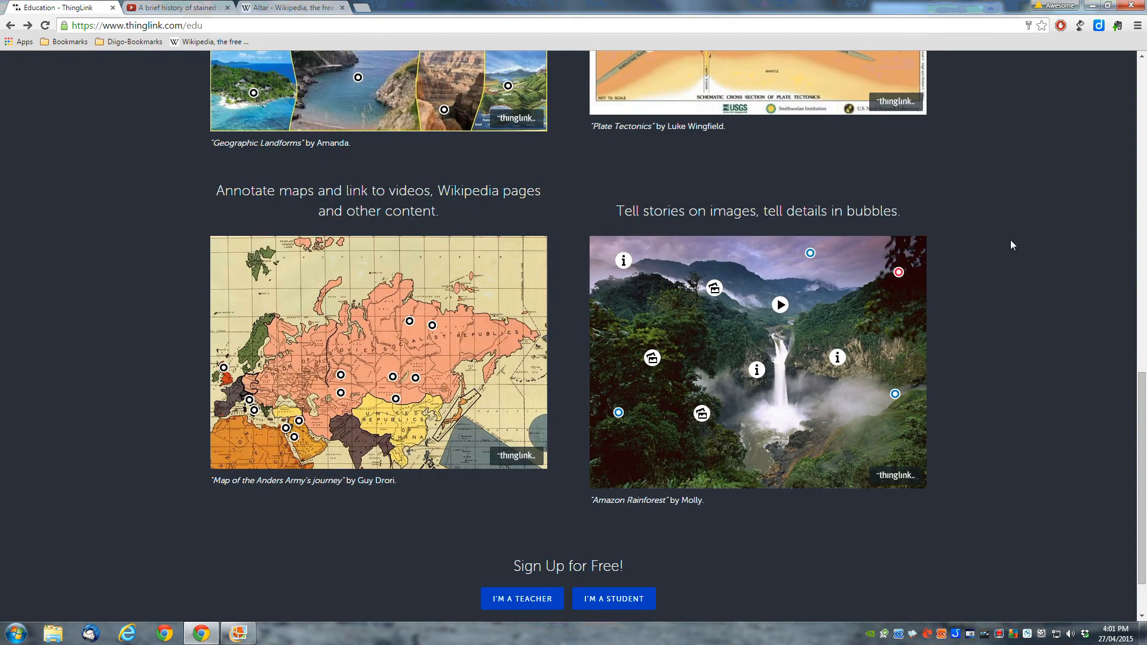
scroll(1012, 245, down, 1)
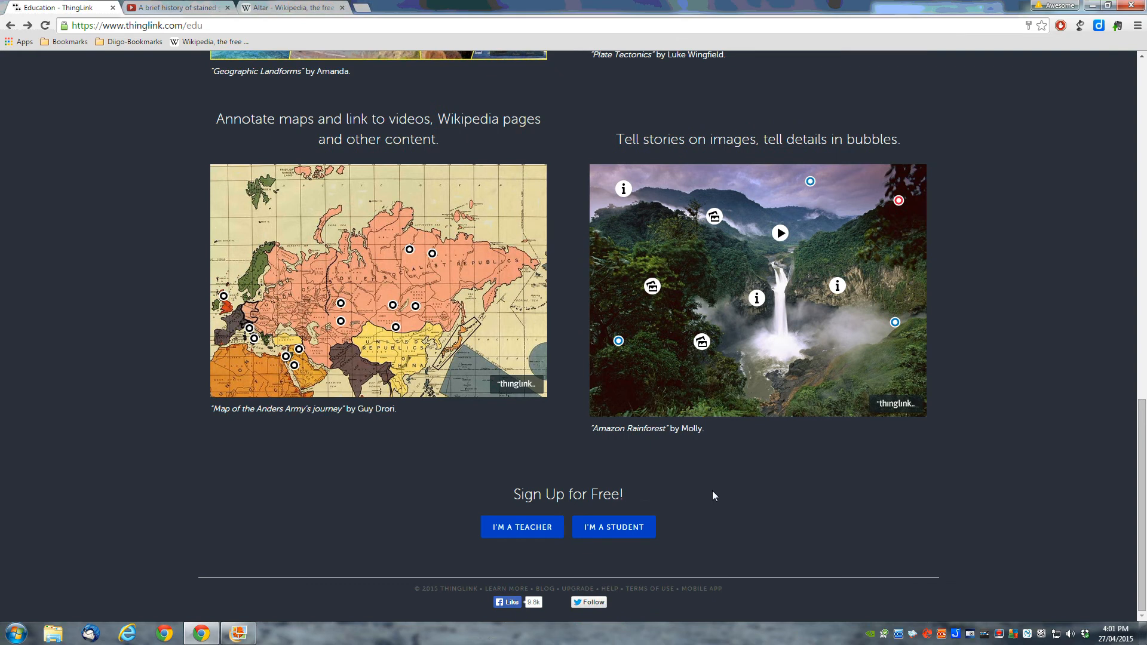
click(604, 529)
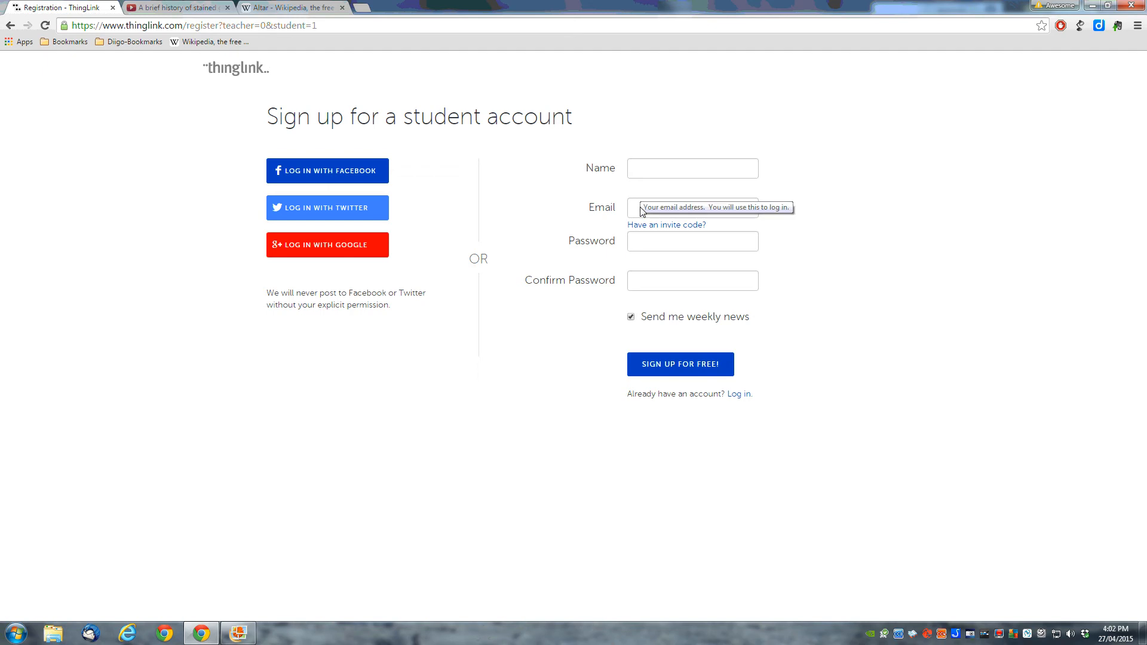
Step: Fill in the student's full name and e-mail address using autofill
click(641, 173)
text(A)
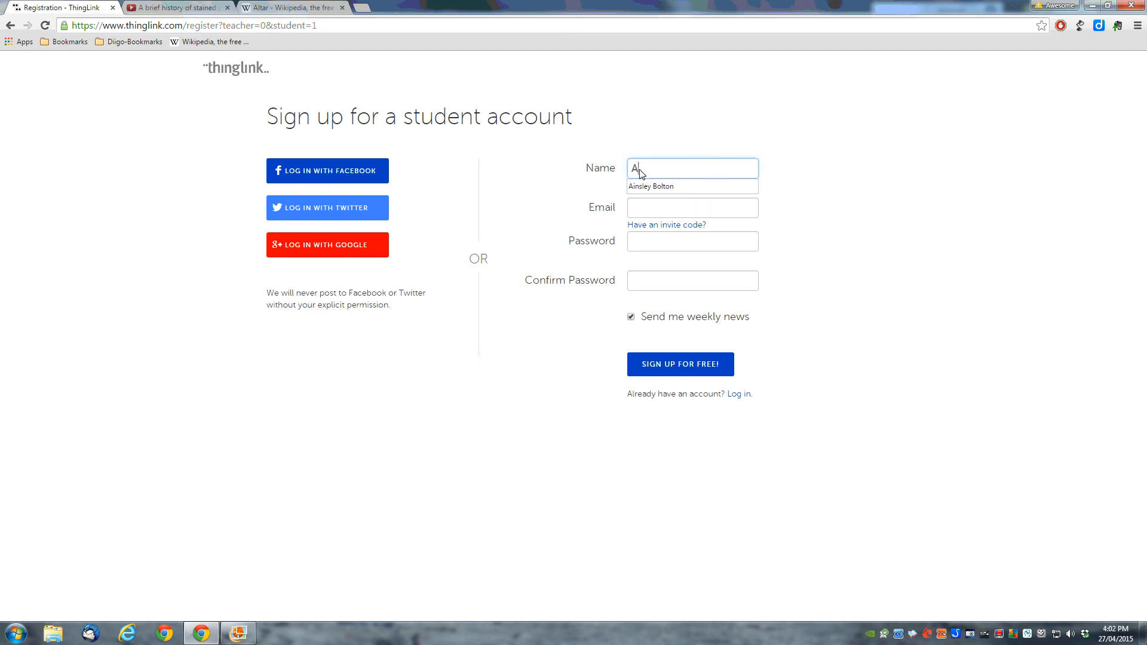
text(insl)
click(651, 186)
click(644, 213)
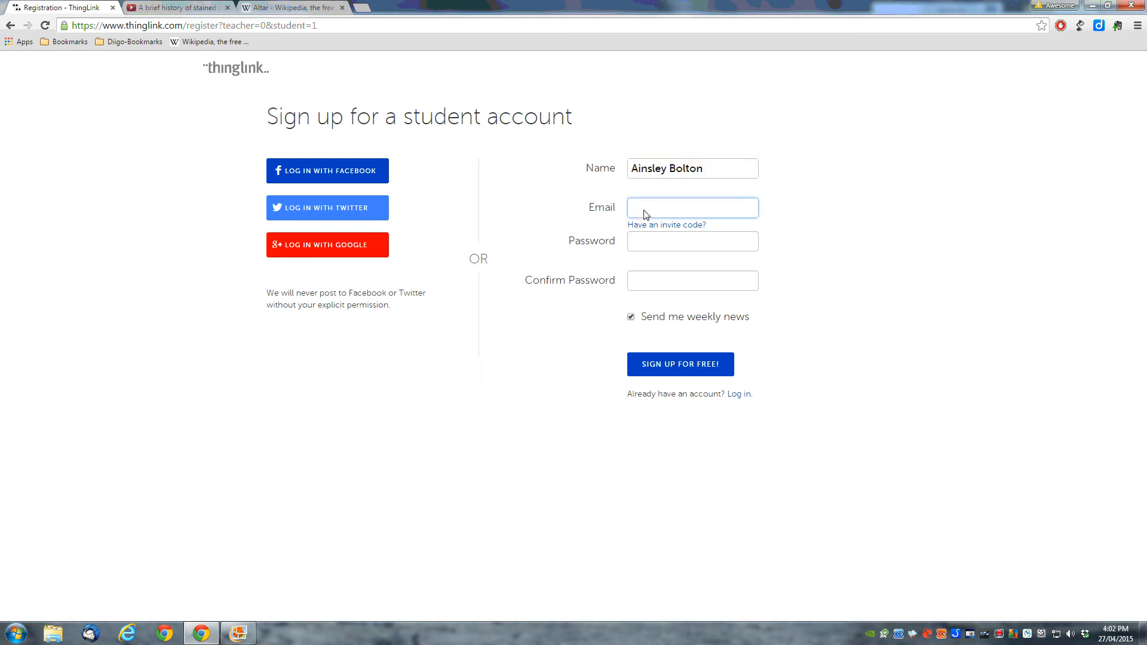
text(ae)
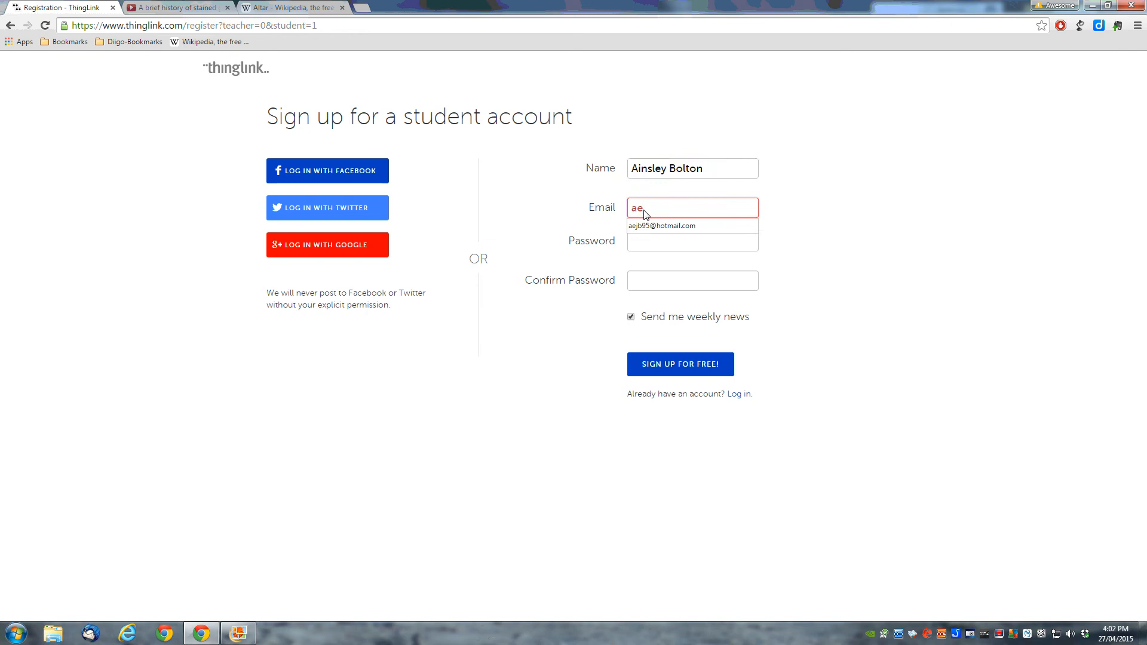
click(655, 224)
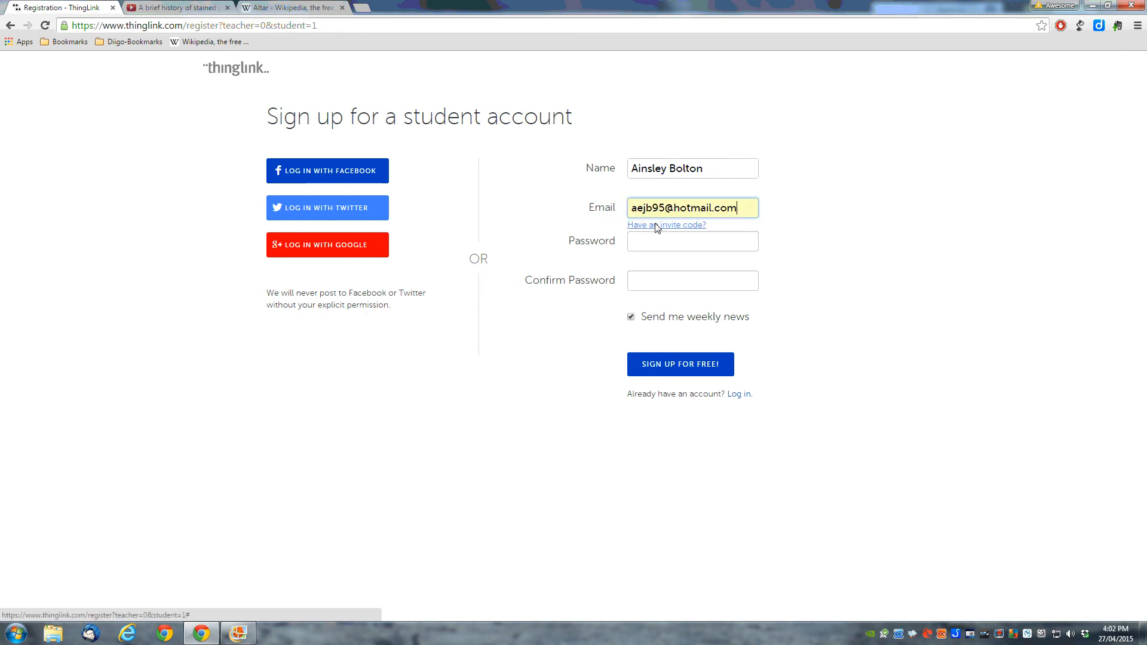
Step: Enter the class invite code, set and confirm the password, and opt out of weekly news
click(656, 225)
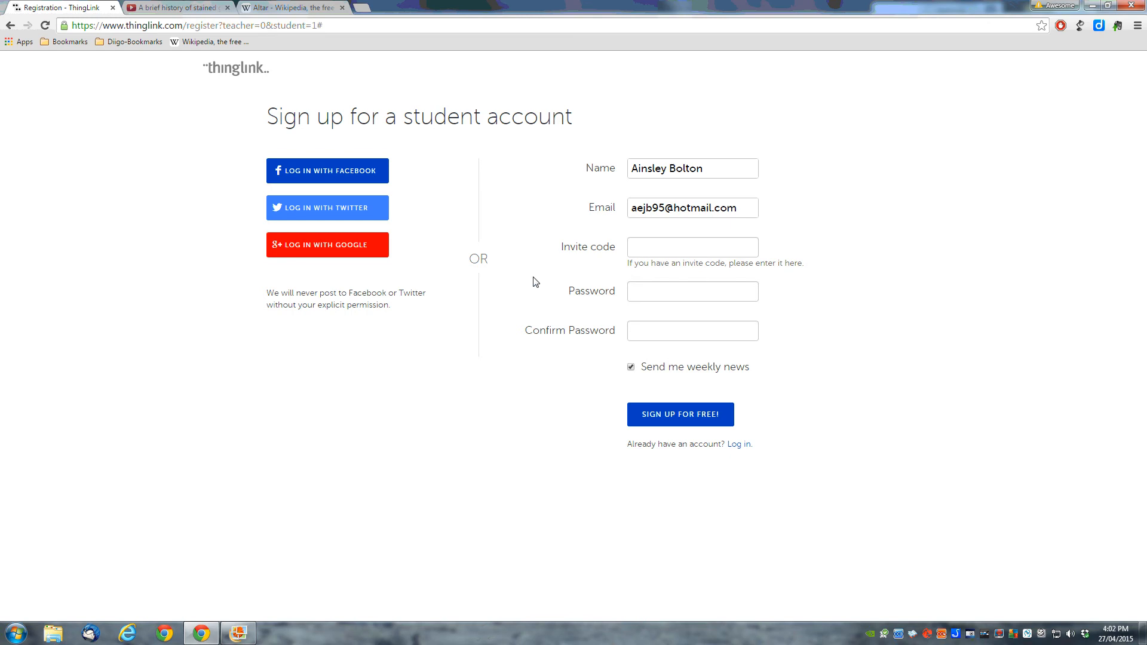
click(640, 251)
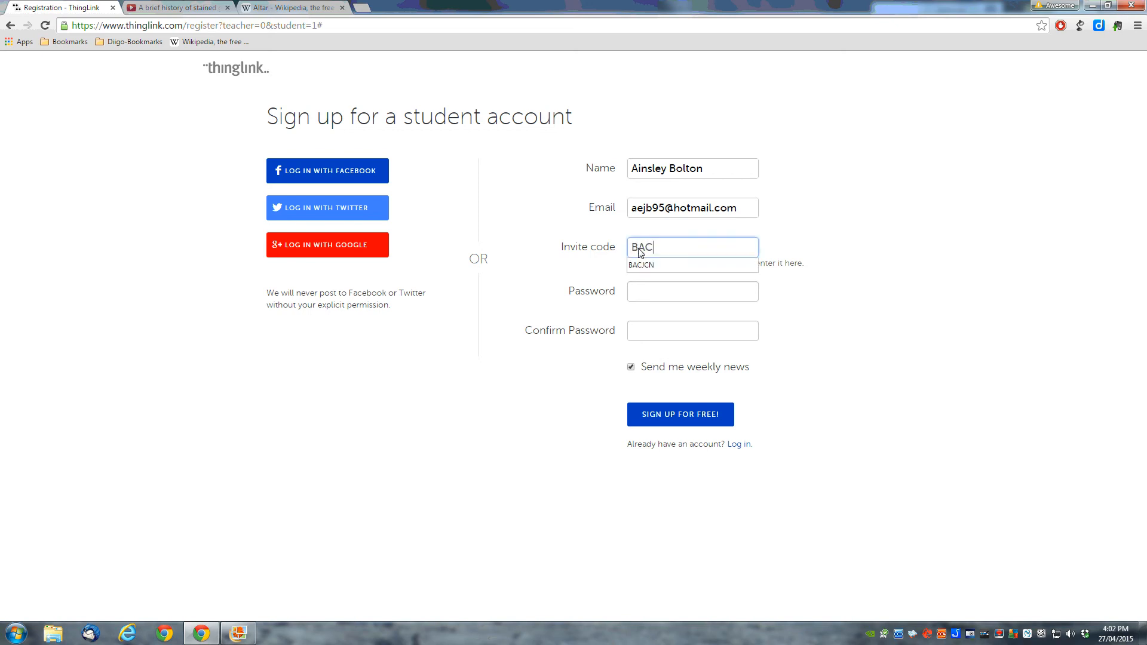
click(678, 293)
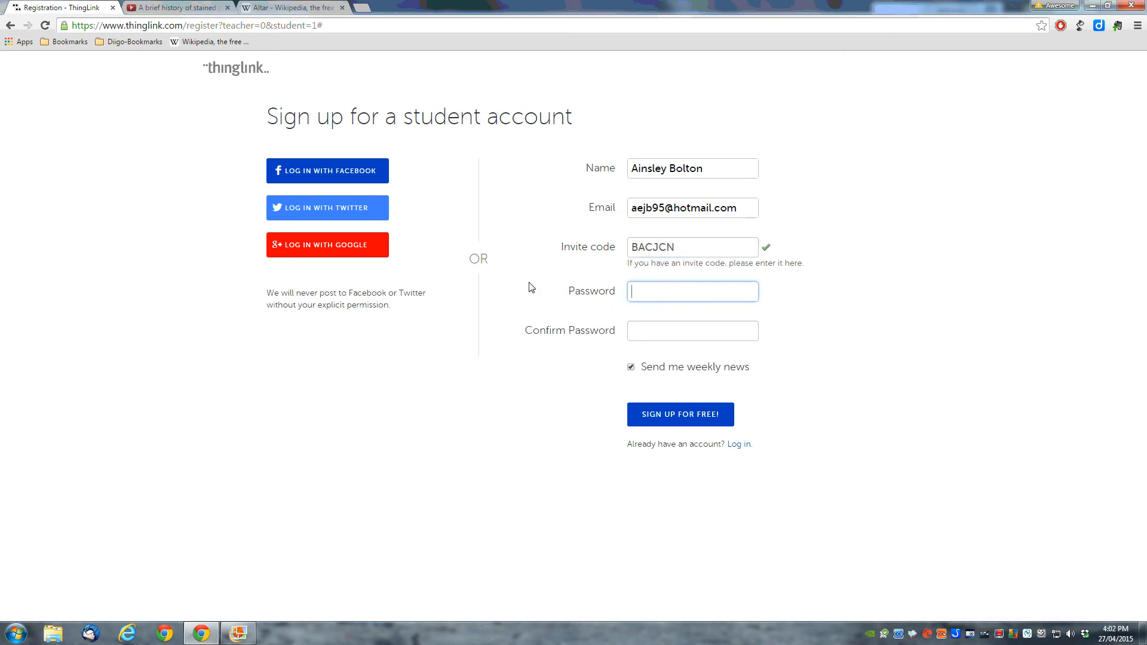
text(••)
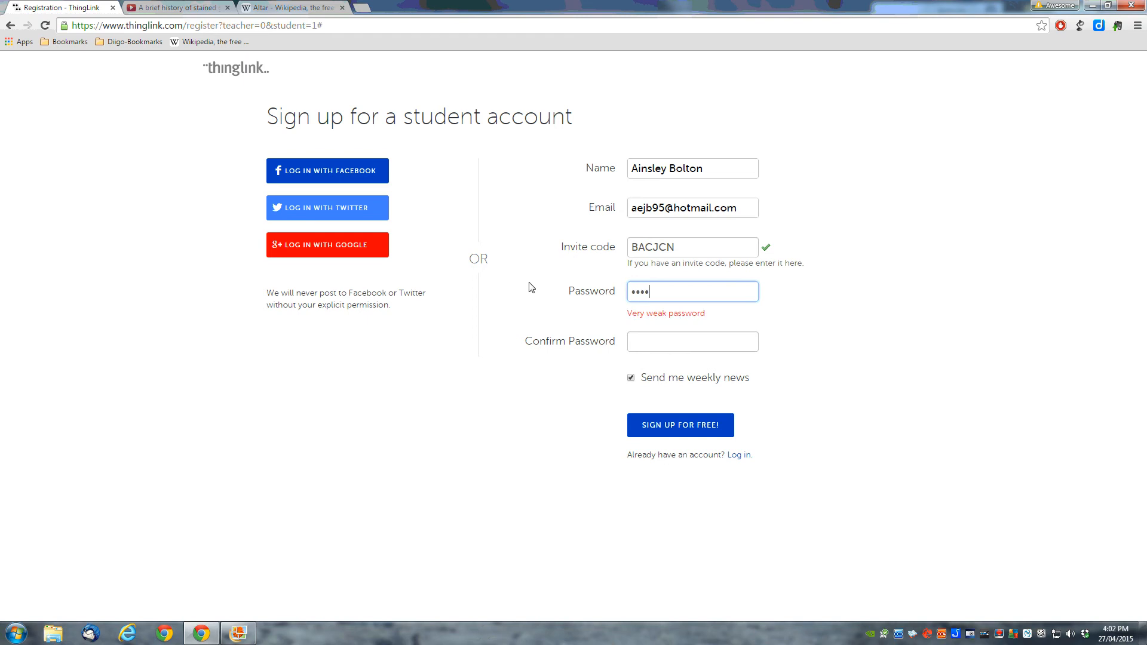
text(•••••••)
click(657, 348)
text(•)
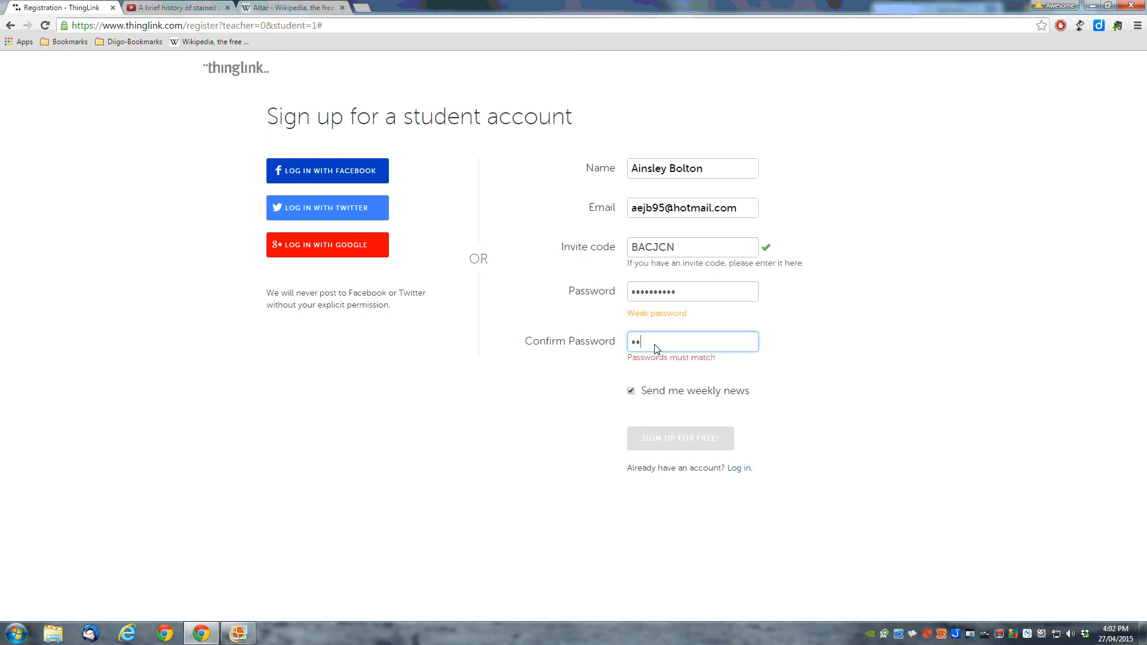
text(•••••••)
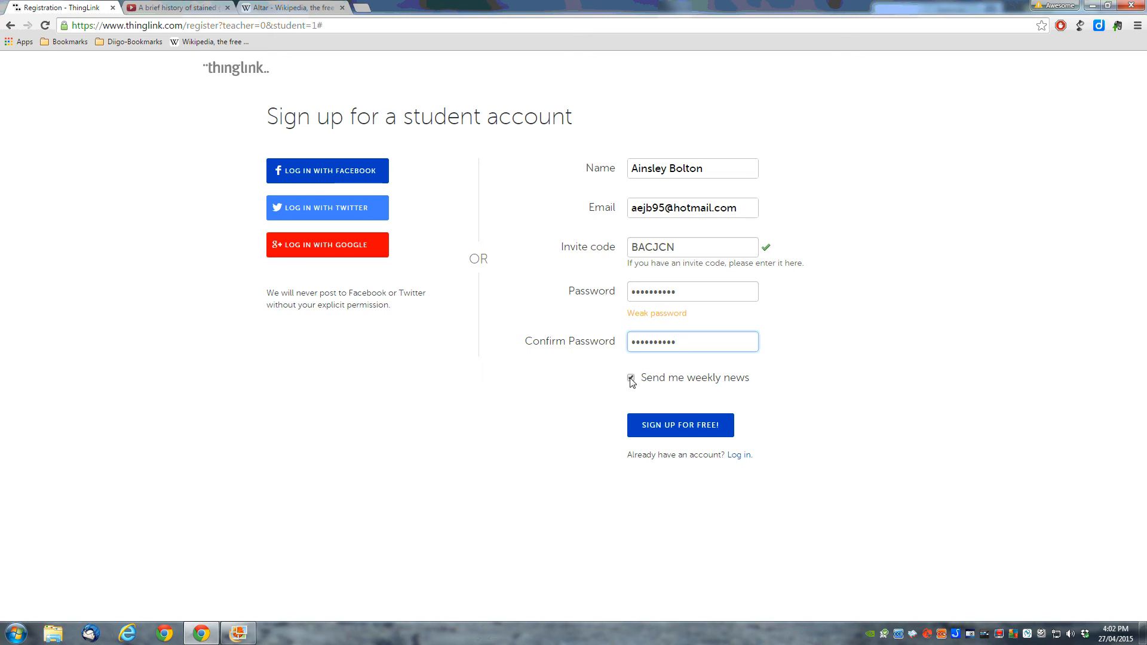
click(631, 378)
Step: Submit the student account, dismiss the password, welcome and maintenance prompts, and go to your profile
click(667, 428)
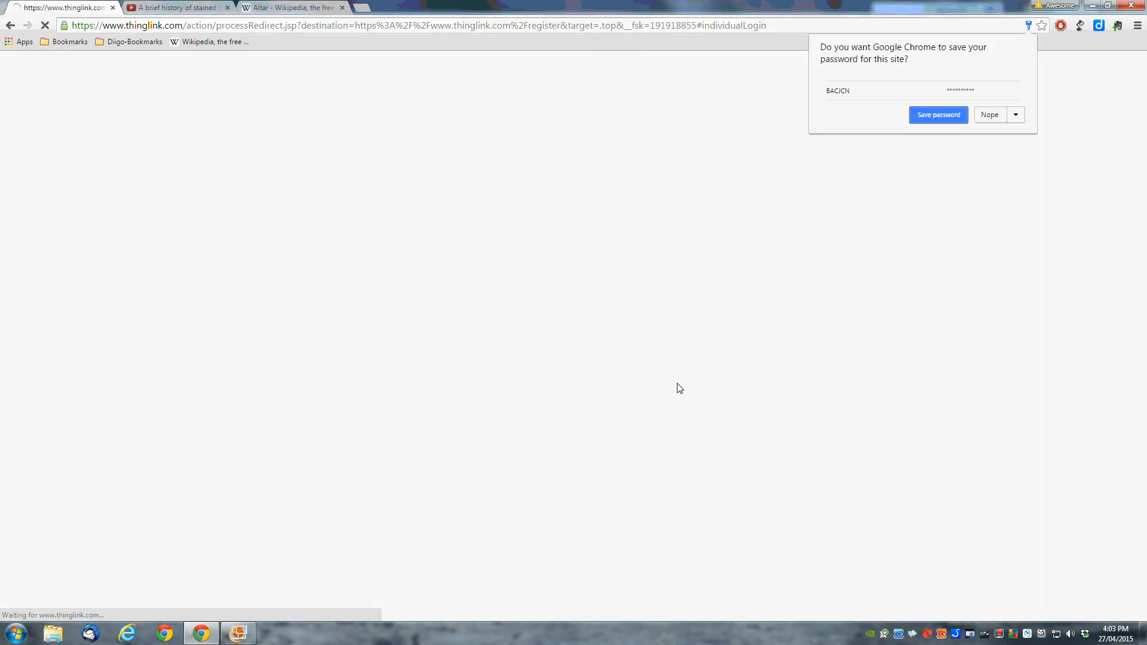
click(997, 115)
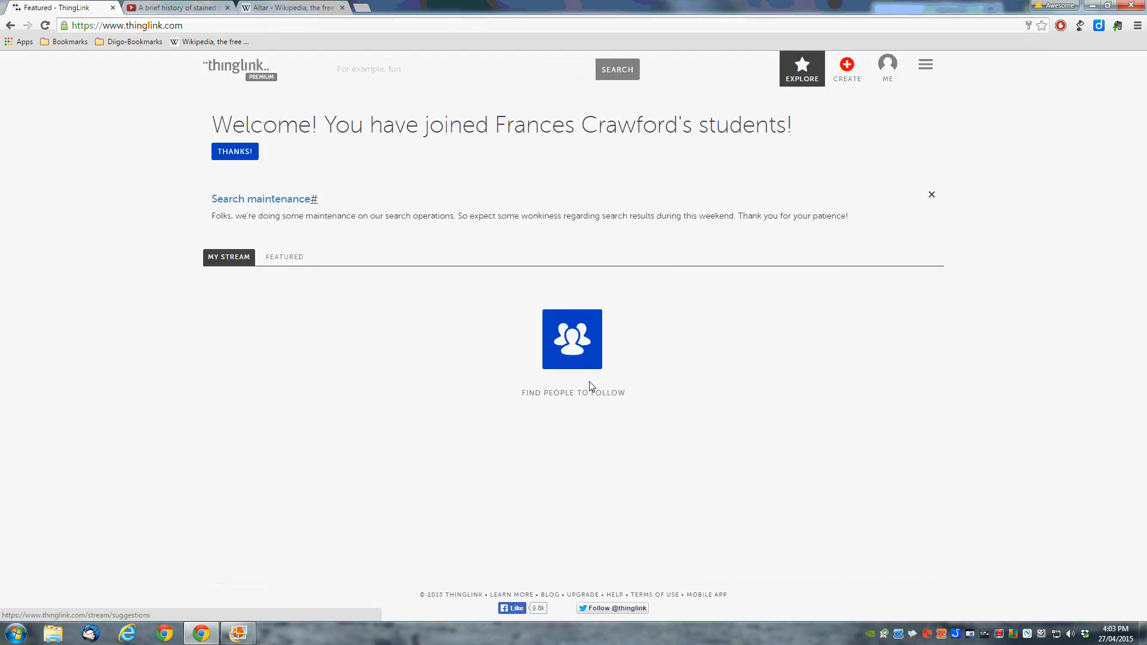
click(227, 152)
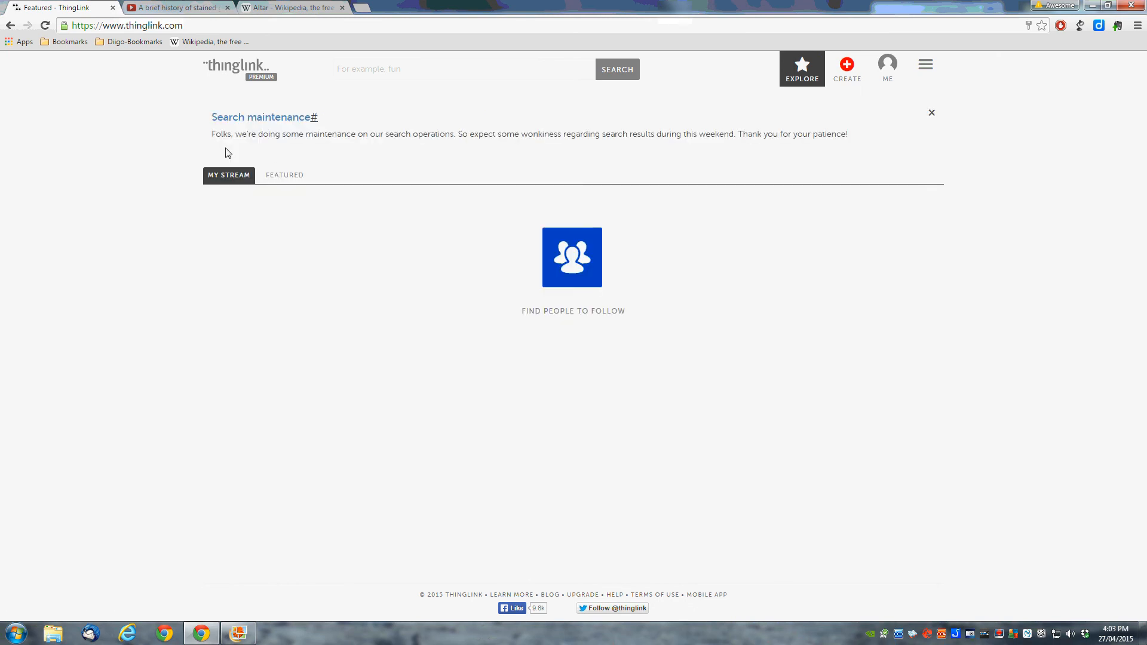
click(932, 113)
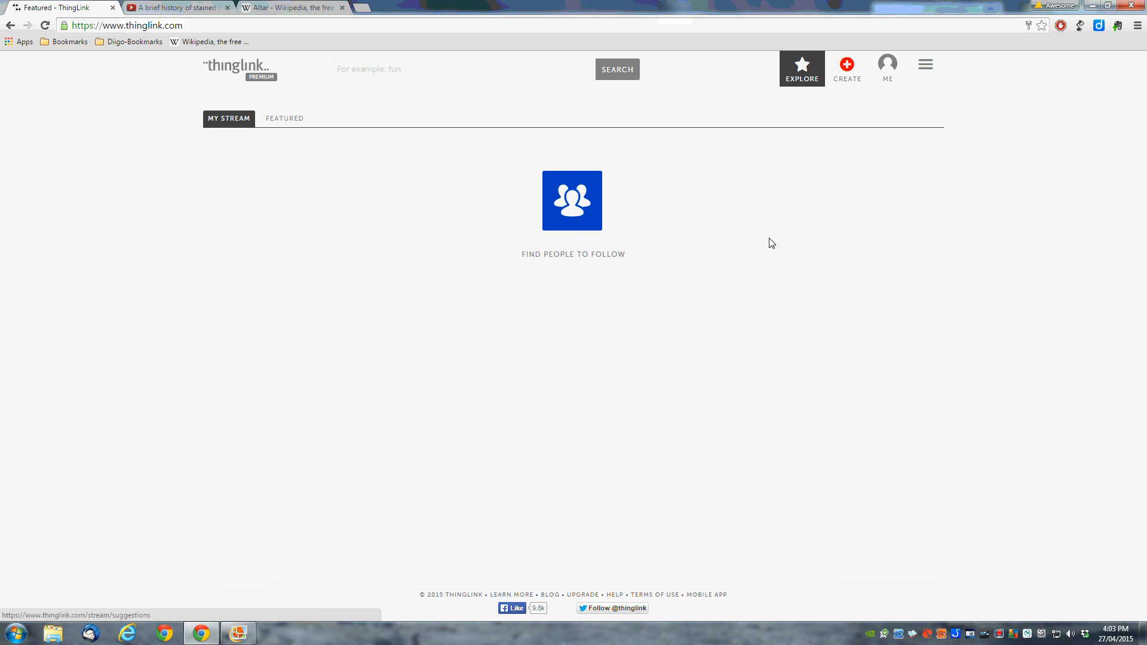
click(891, 66)
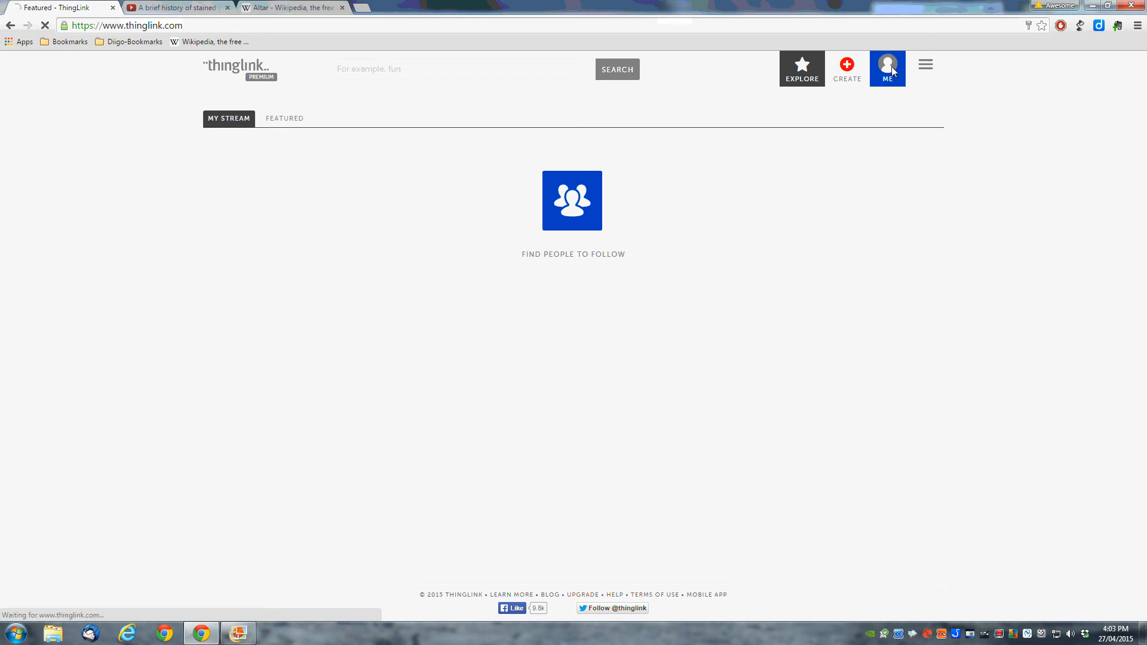
Step: Start a new image upload and pick the Church file from the Documents library
click(848, 69)
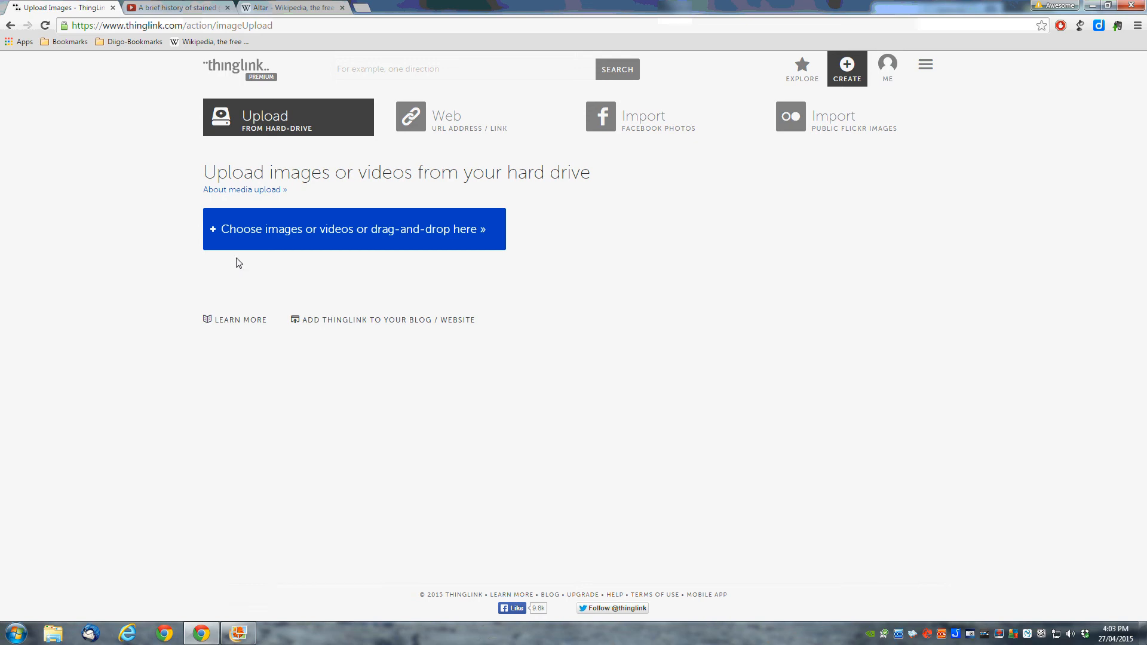
click(267, 232)
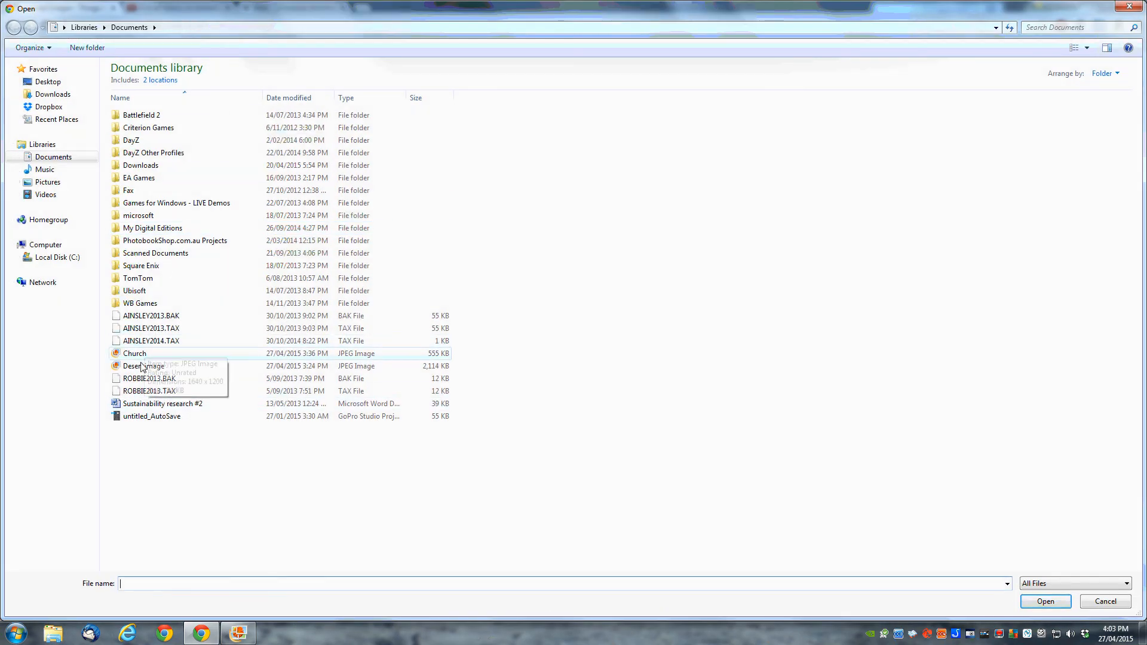
click(138, 354)
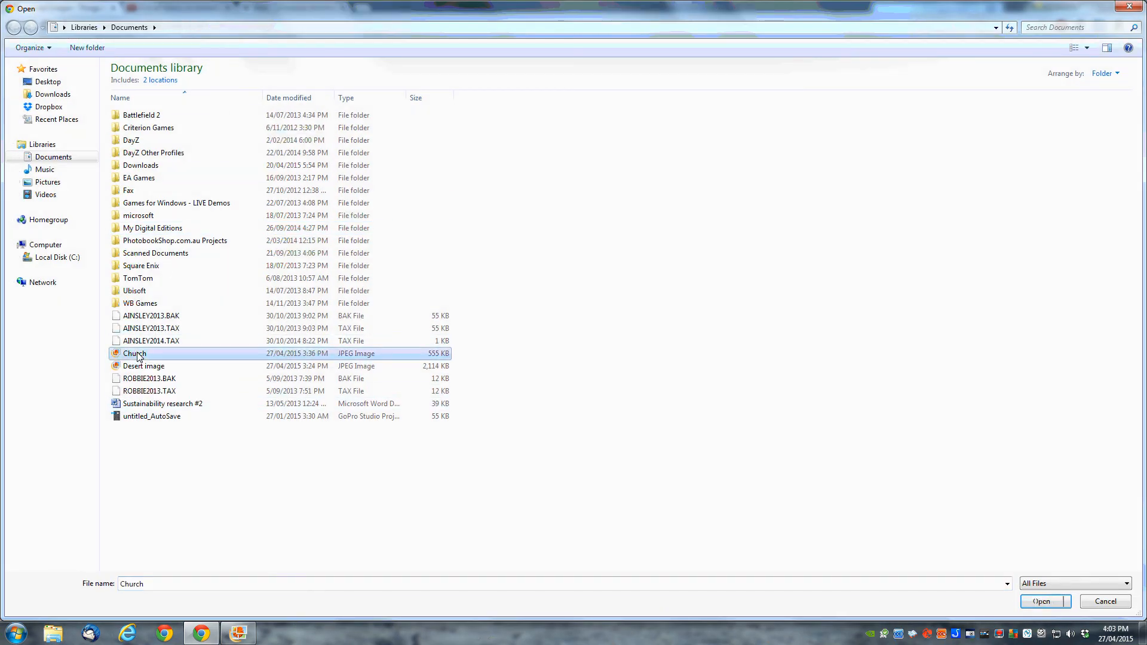
Step: Upload the Church photo and rename its title to 'Interior Church'
click(1049, 604)
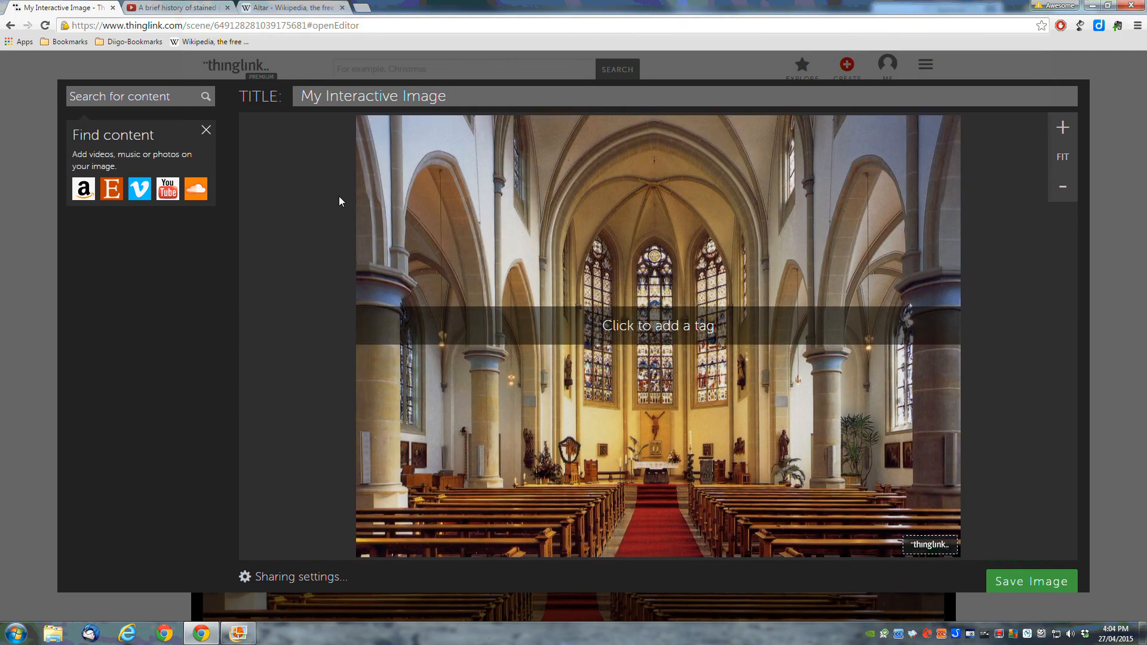
click(451, 93)
drag(450, 93, 293, 96)
key(BackSpace)
text(In)
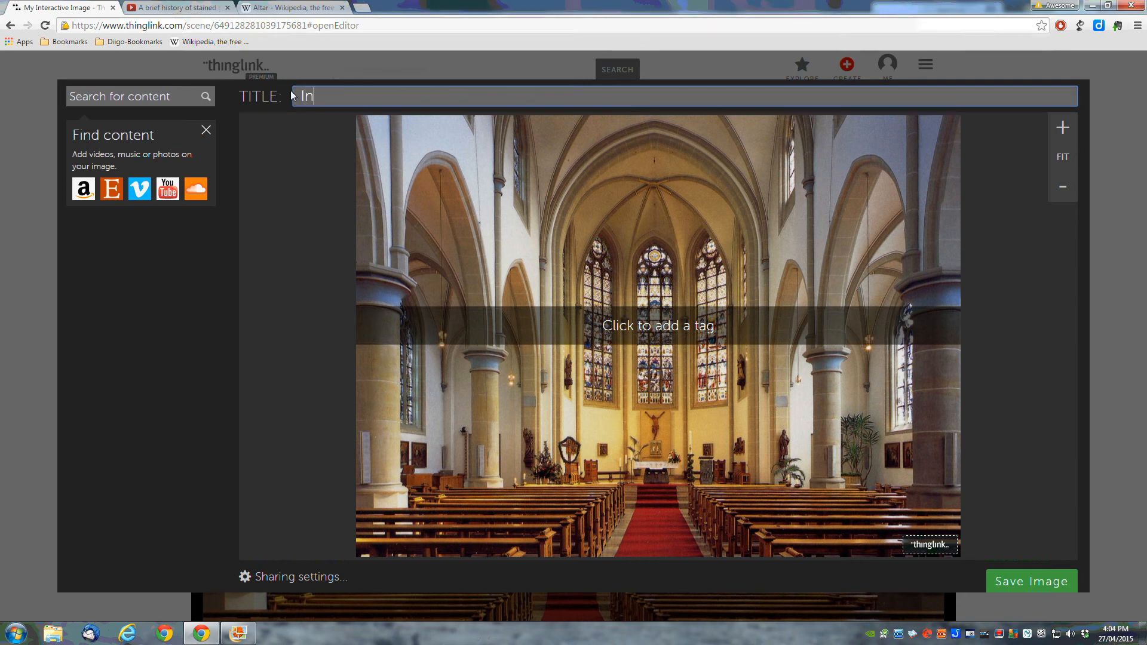
text(terior Church)
scroll(995, 310, down, 3)
scroll(995, 311, up, 3)
scroll(994, 310, down, 3)
scroll(994, 310, up, 3)
scroll(994, 310, down, 3)
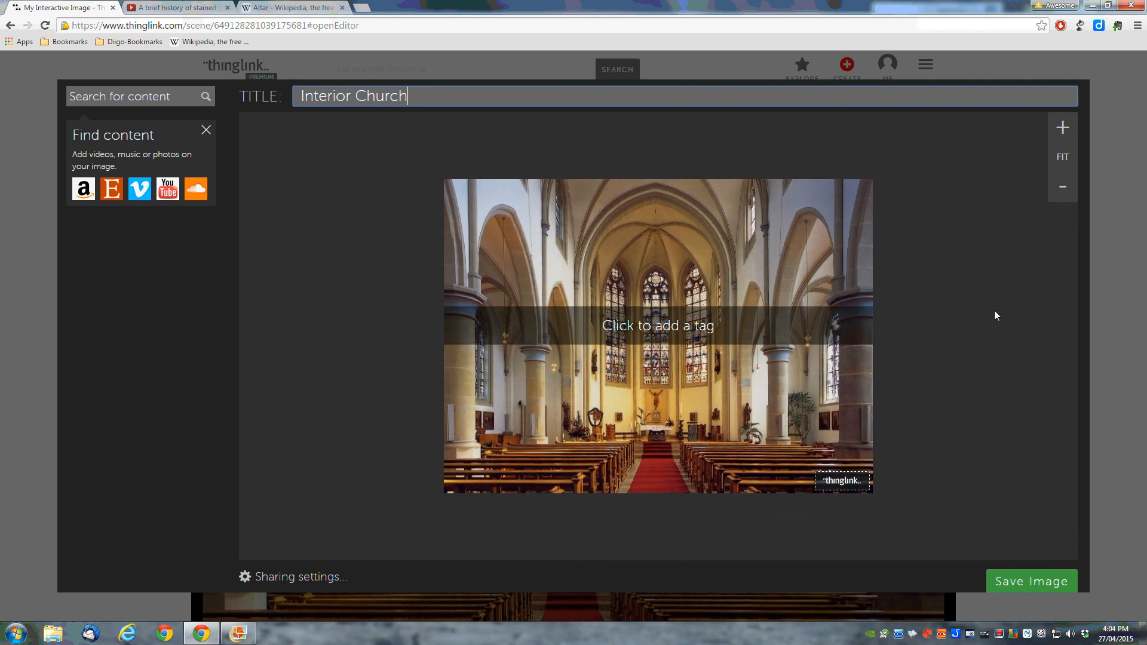
scroll(995, 310, up, 3)
scroll(994, 310, down, 2)
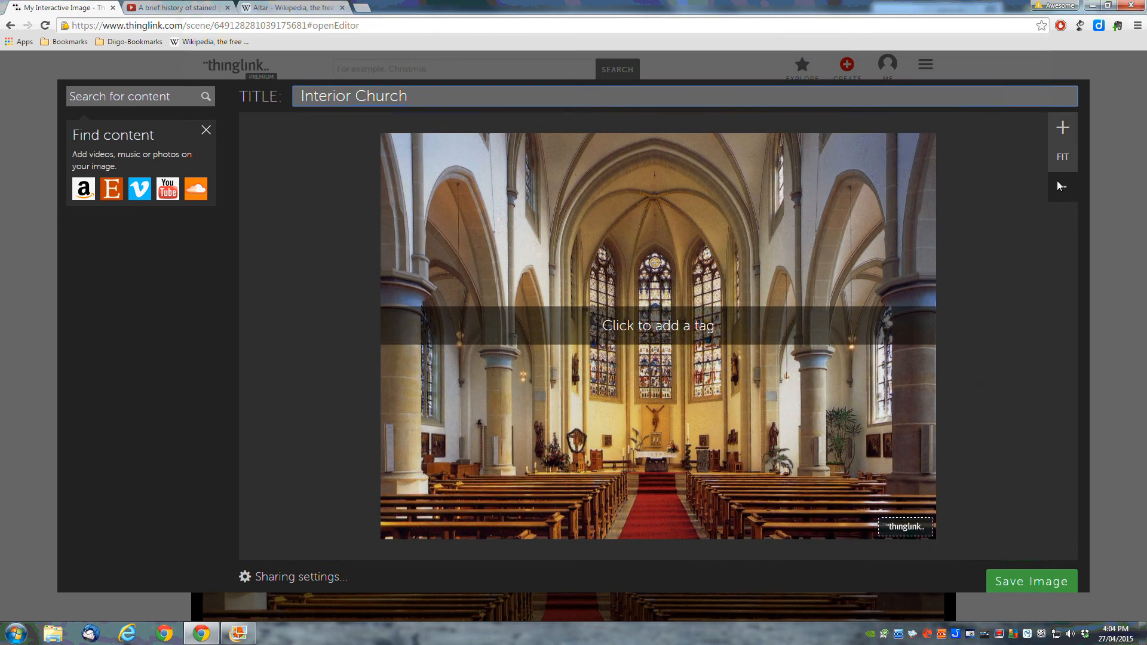
scroll(1011, 269, up, 1)
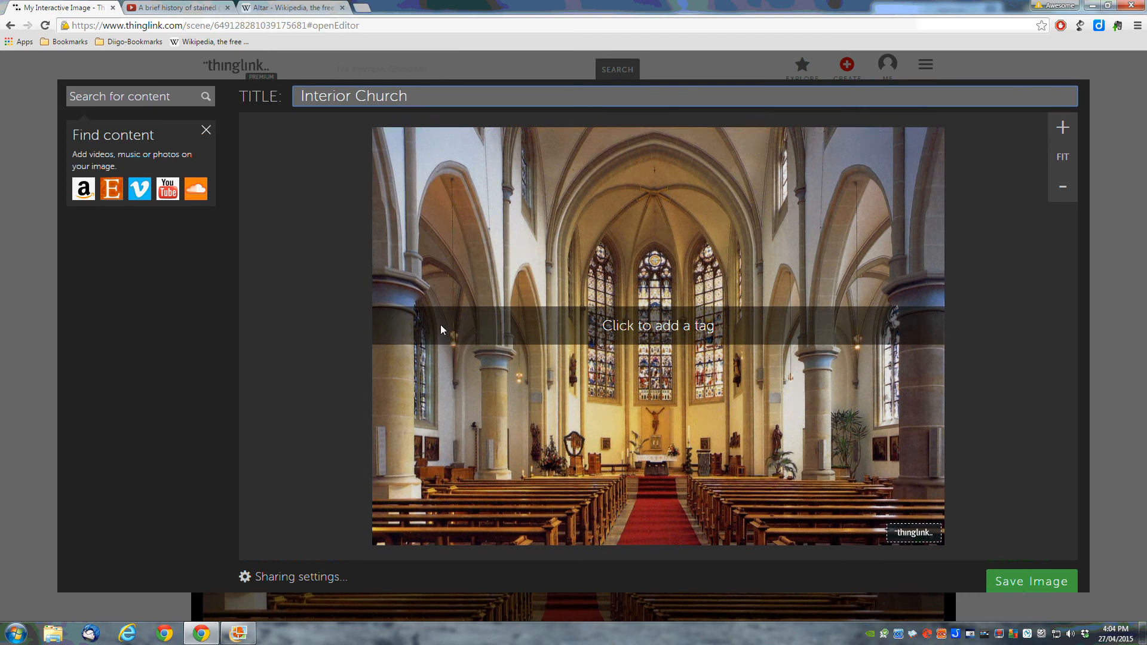
Step: Place a tag on the central stained-glass window and switch to the stained-glass history video
click(655, 302)
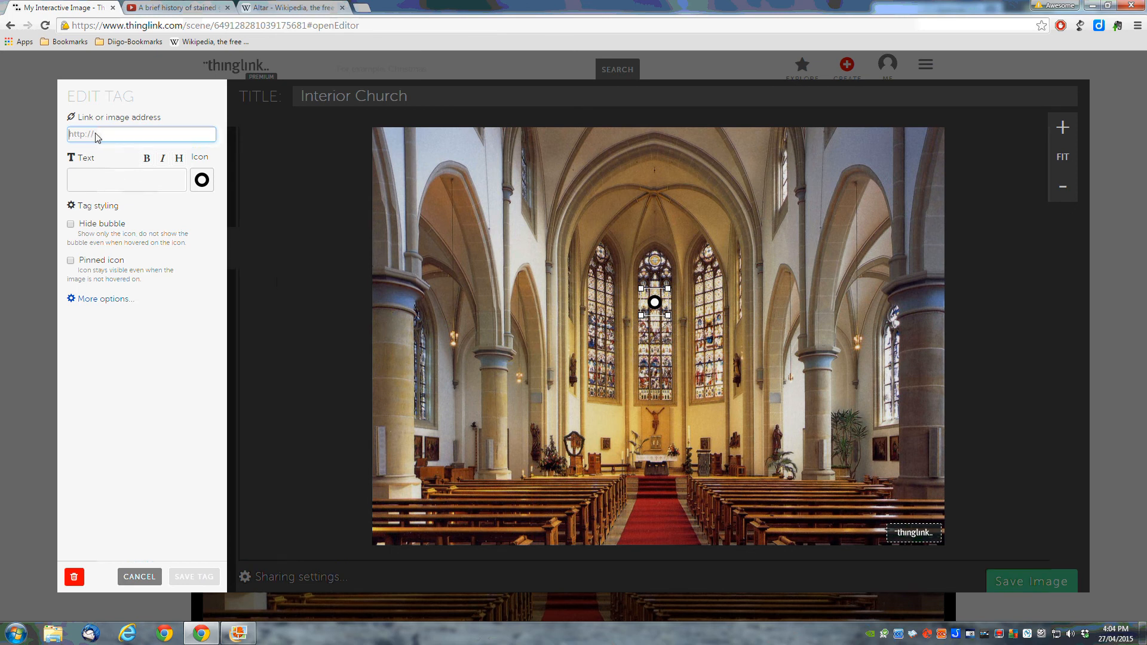
click(181, 9)
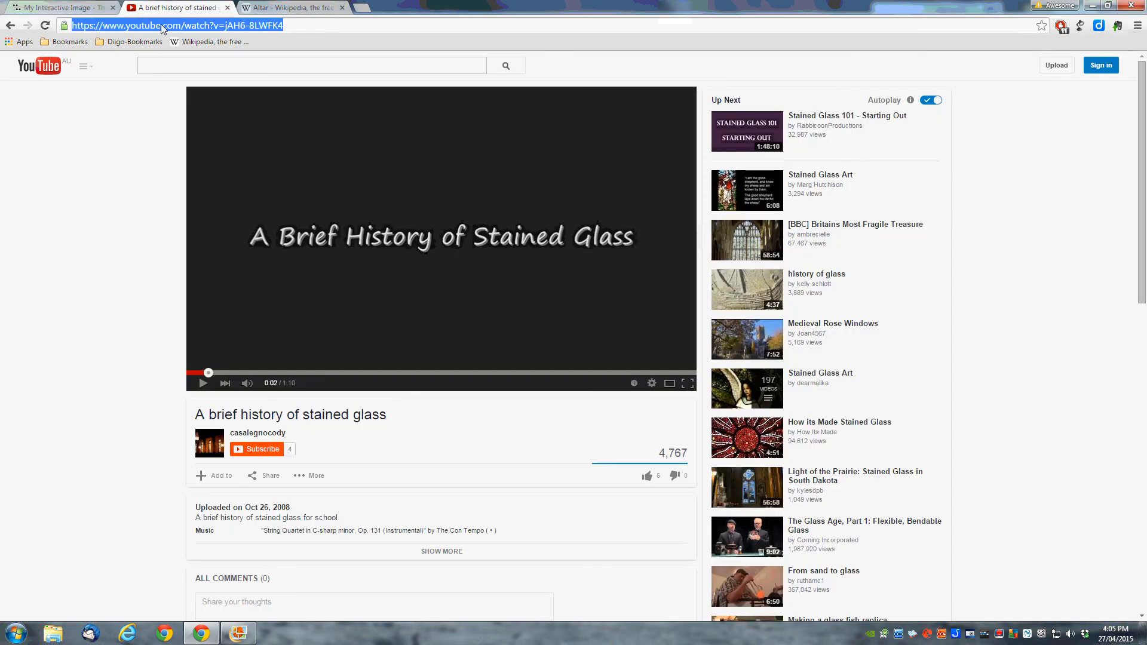
Step: Link the window tag to the YouTube video, caption it 'Stained glass windows - A History', and save
right_click(163, 28)
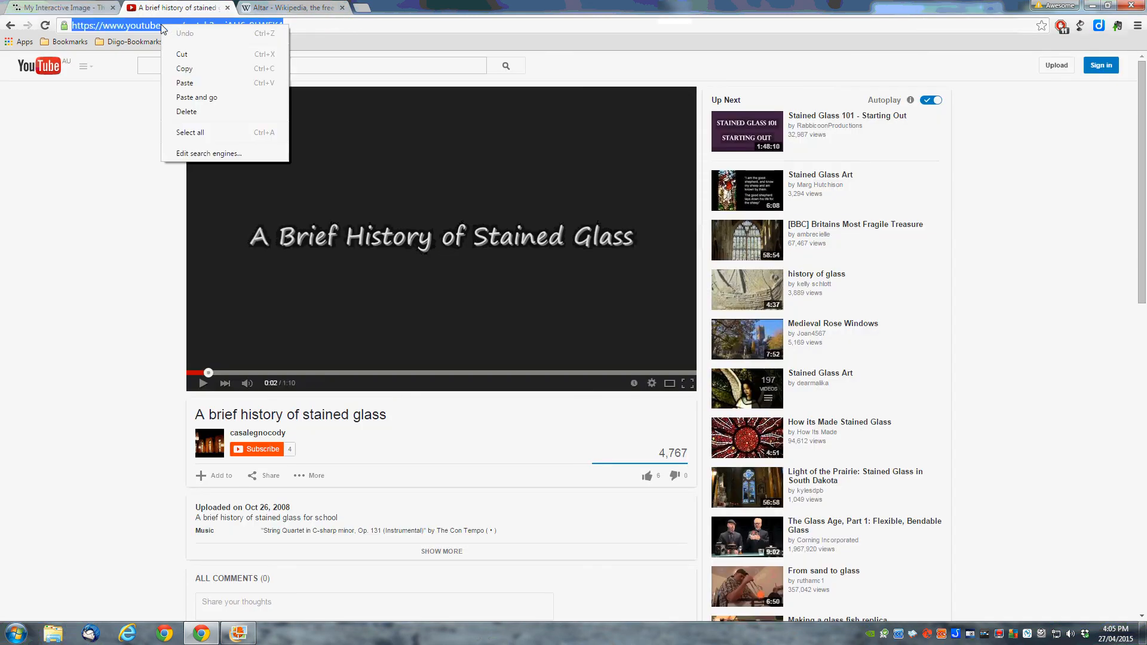
click(171, 67)
click(69, 8)
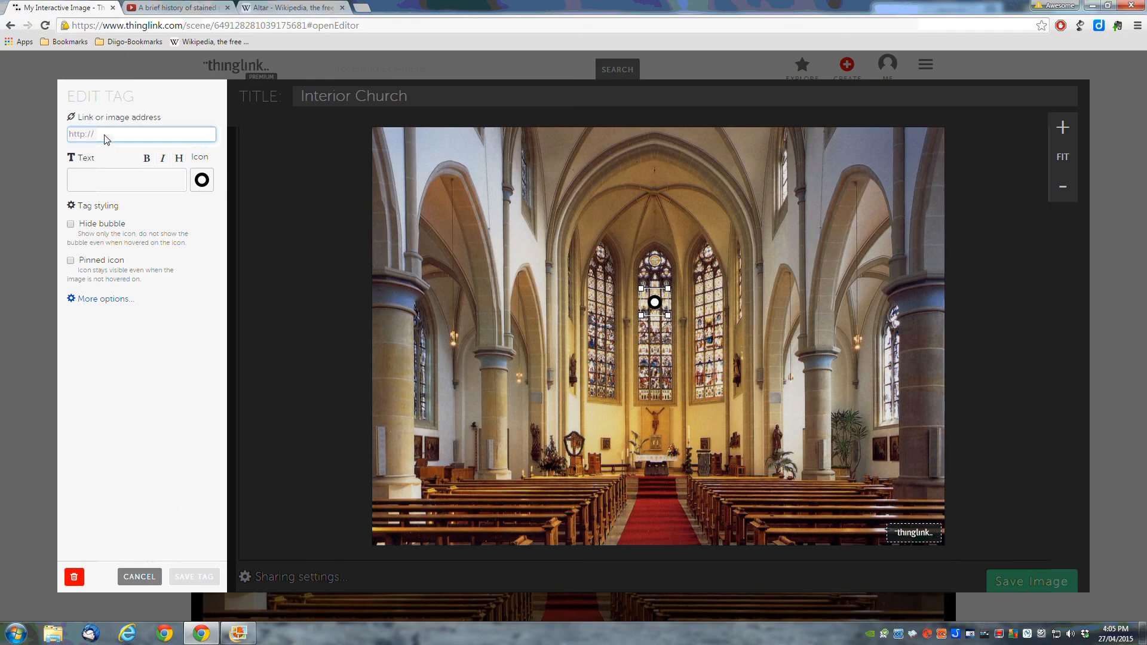
key(ctrl+v)
click(102, 182)
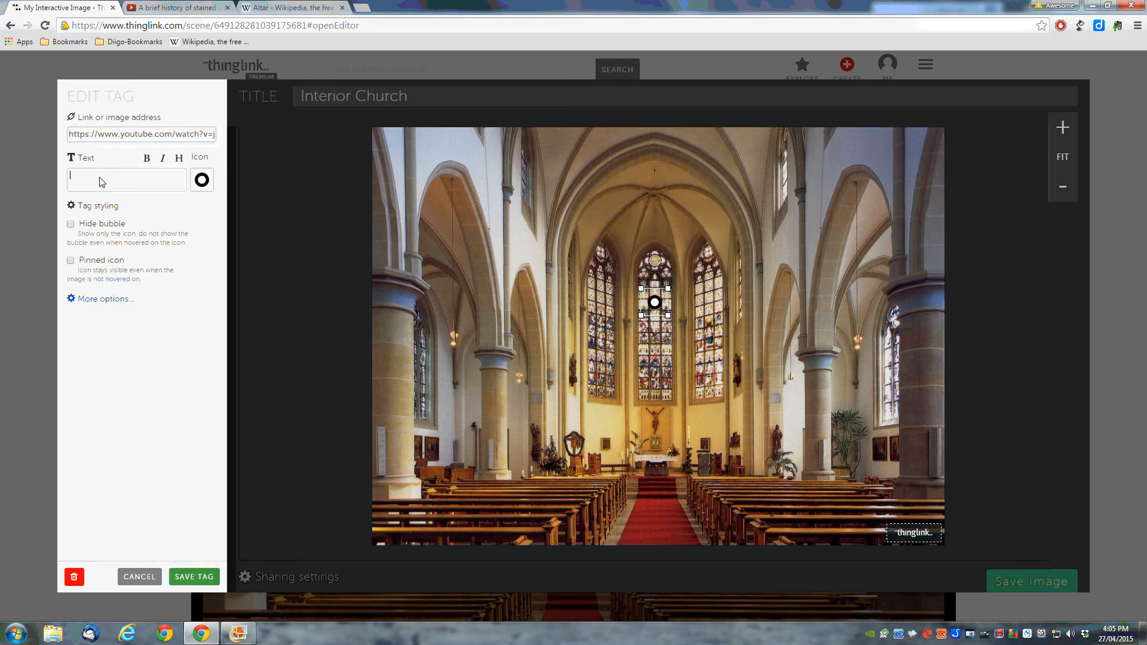
text(Stained glass windows -)
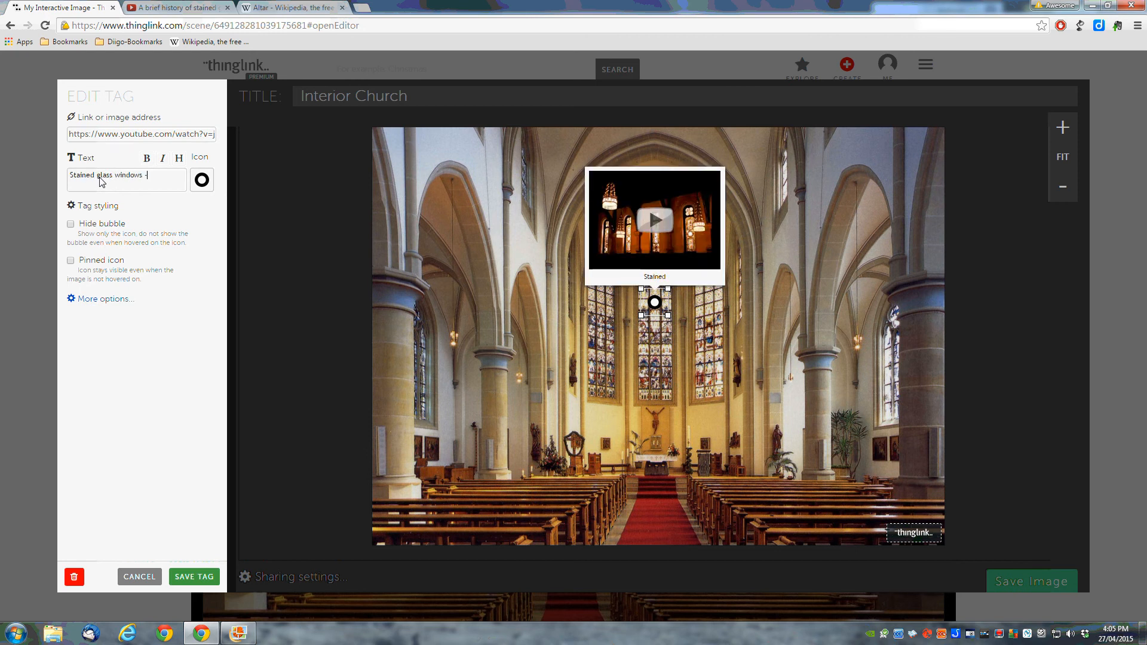
text( A History)
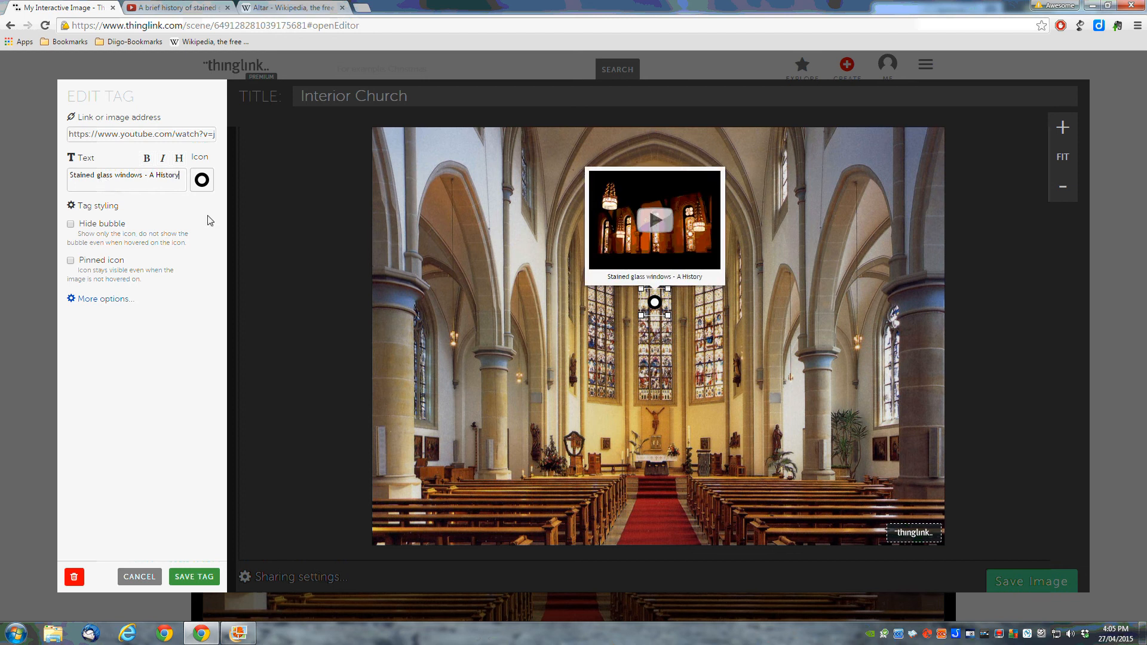
click(194, 578)
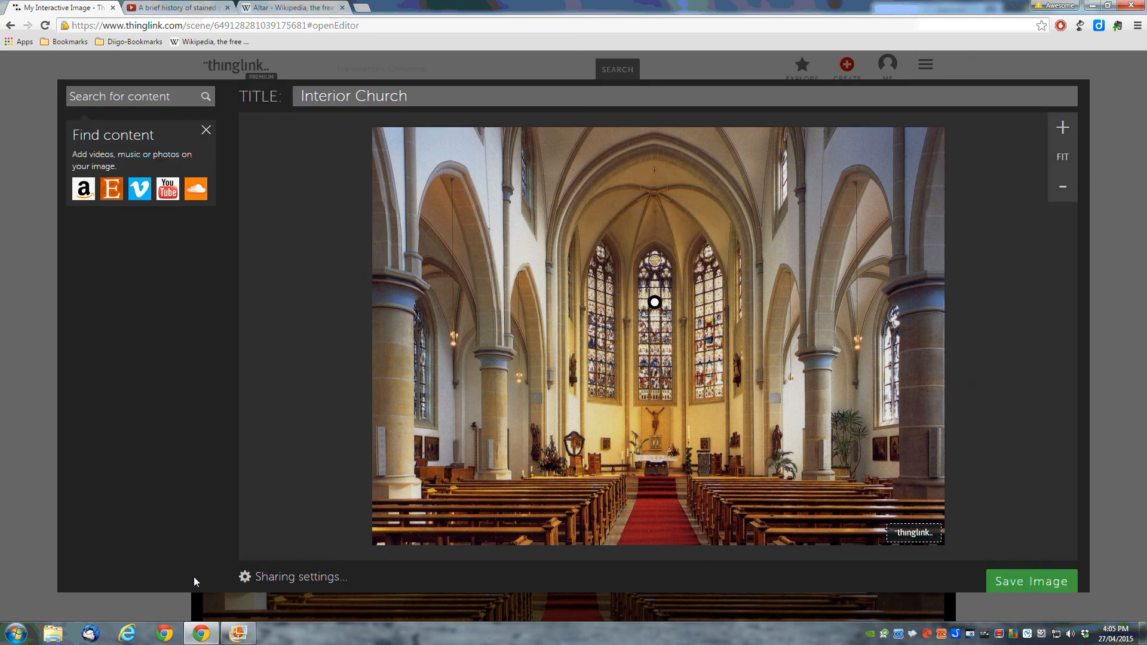
Step: Tag the altar with the Wikipedia Altar article link and the text 'The altar'
click(654, 457)
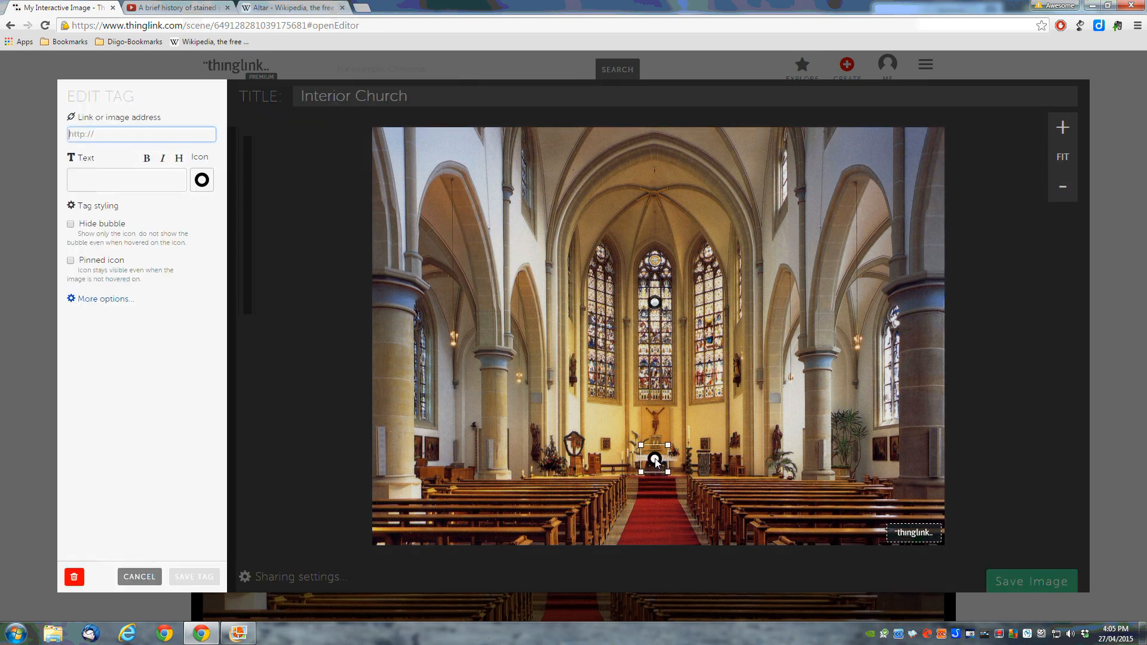
click(290, 7)
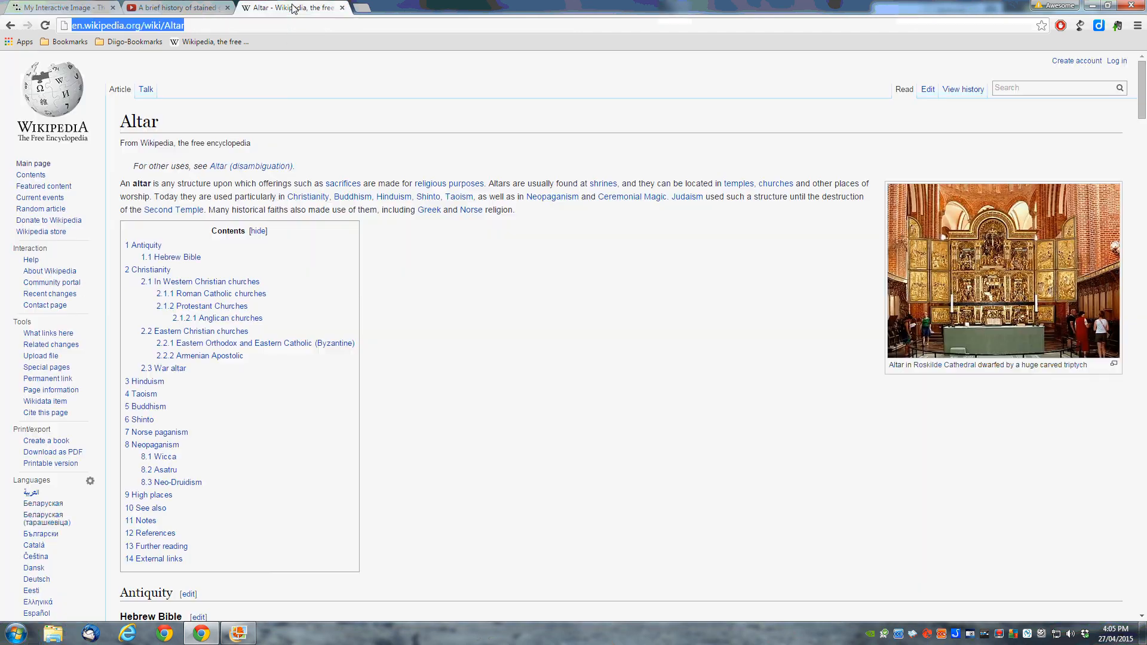
right_click(109, 24)
click(124, 71)
click(69, 9)
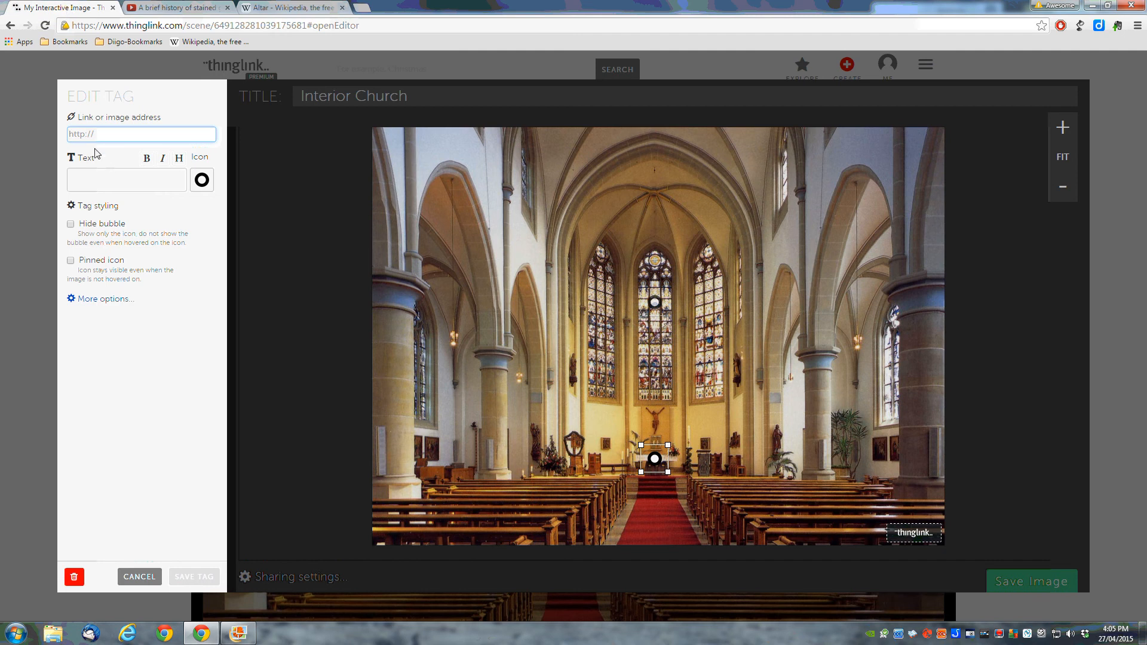
key(ctrl+v)
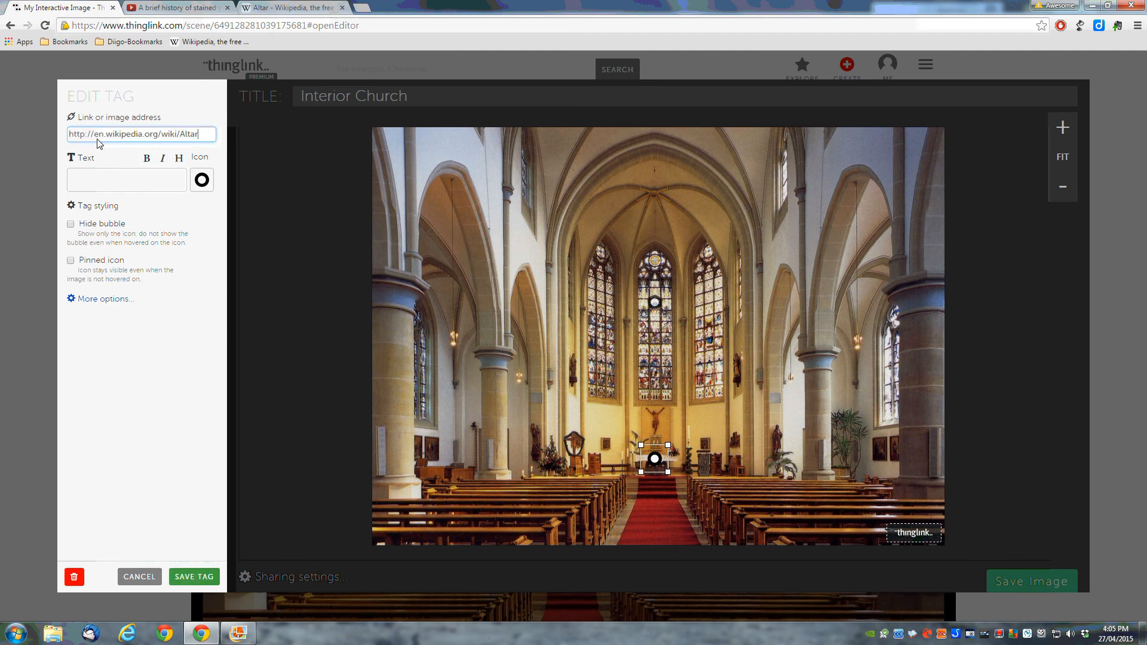
click(100, 178)
text(T)
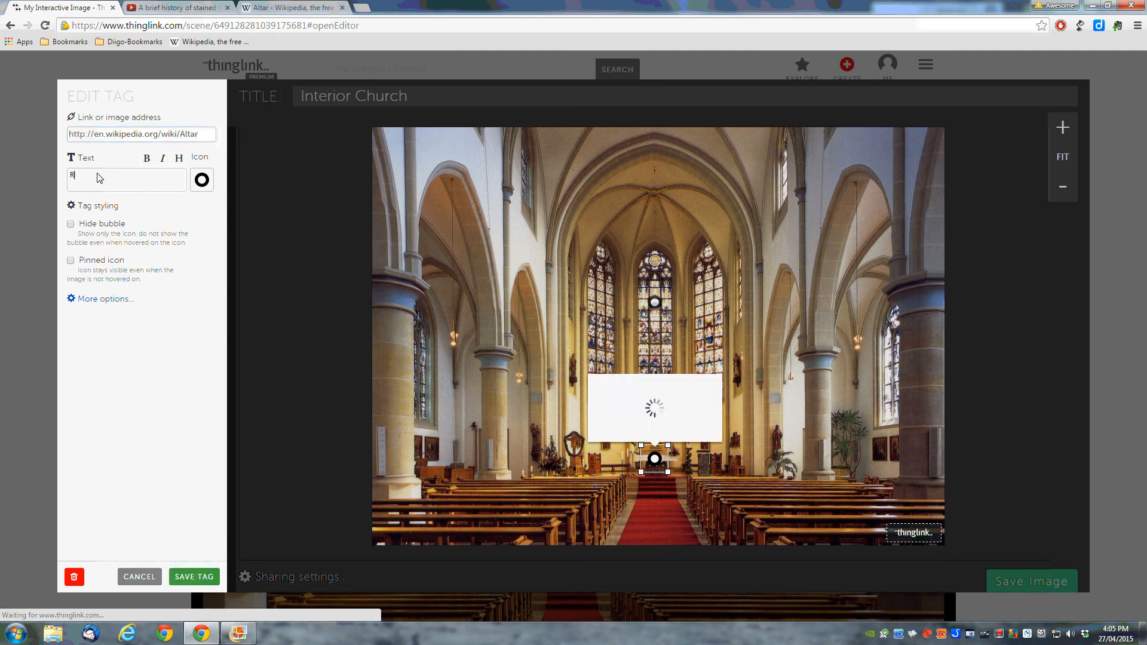
text(he a)
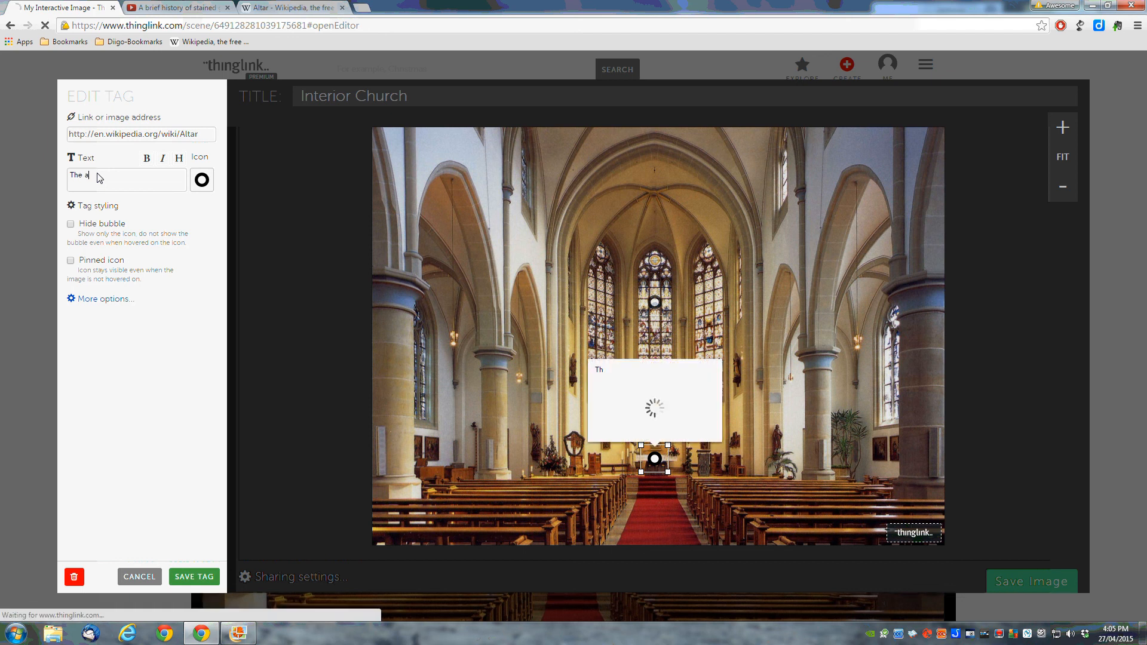
text(ltar)
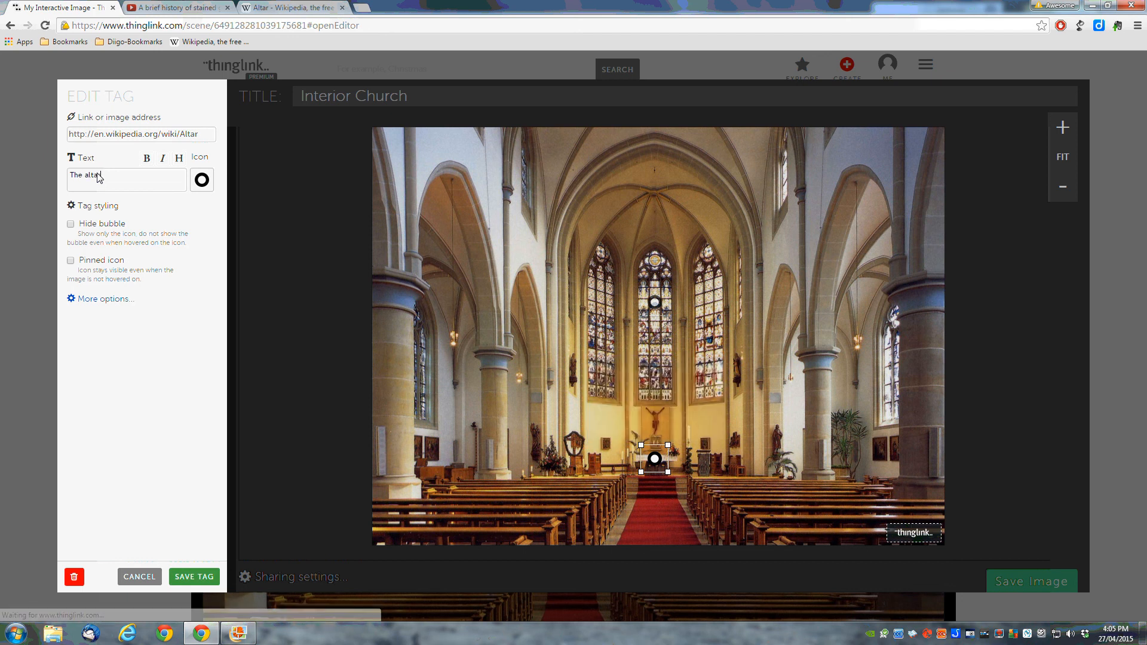
click(201, 182)
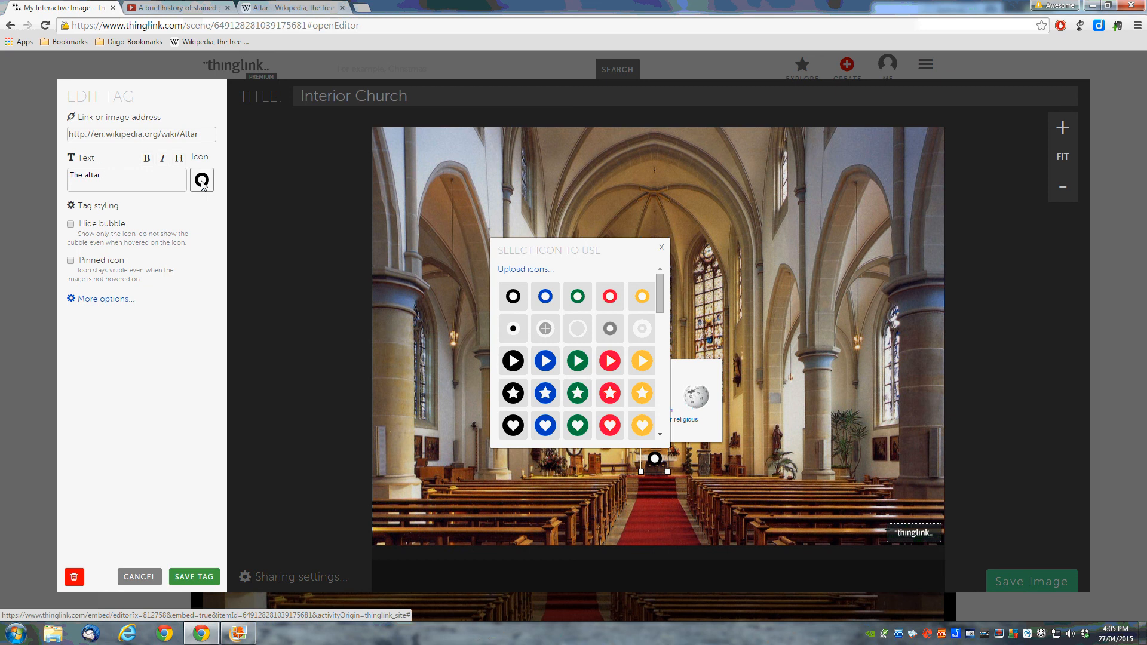
Step: Browse the icon choices without changing the icon, then save the altar tag
click(660, 436)
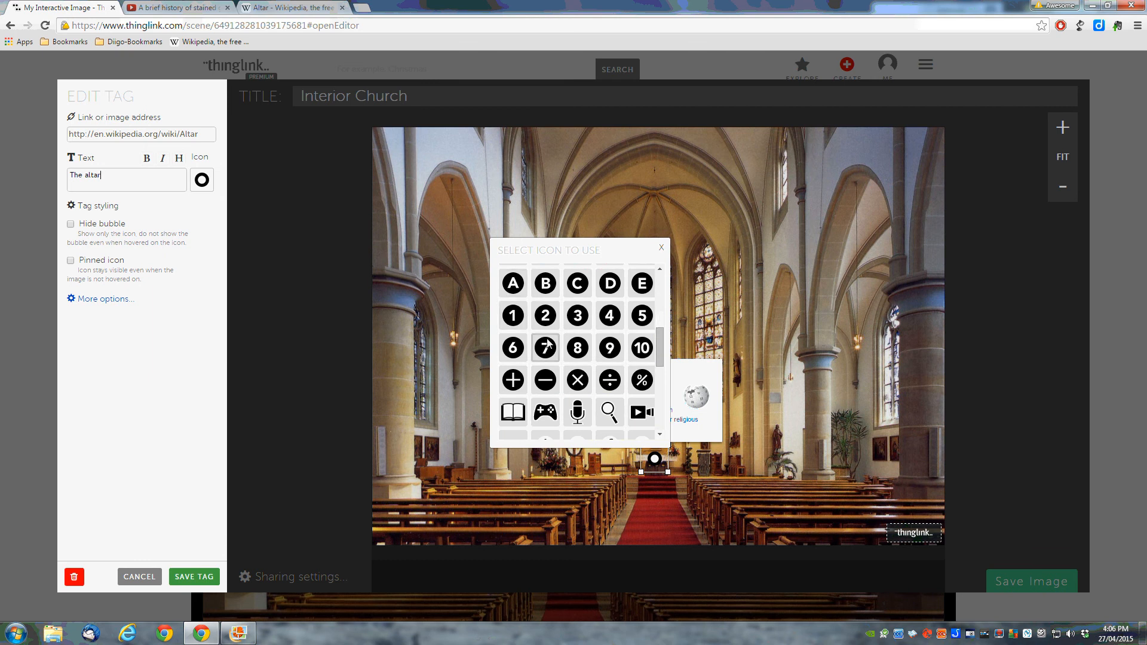
click(662, 436)
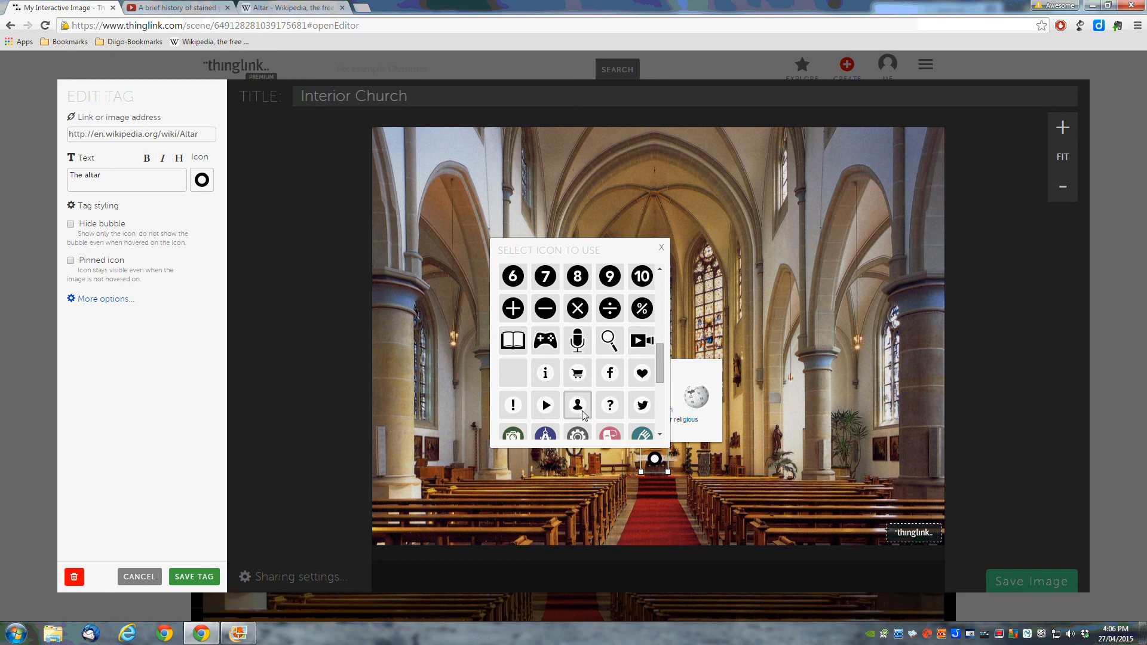
click(659, 436)
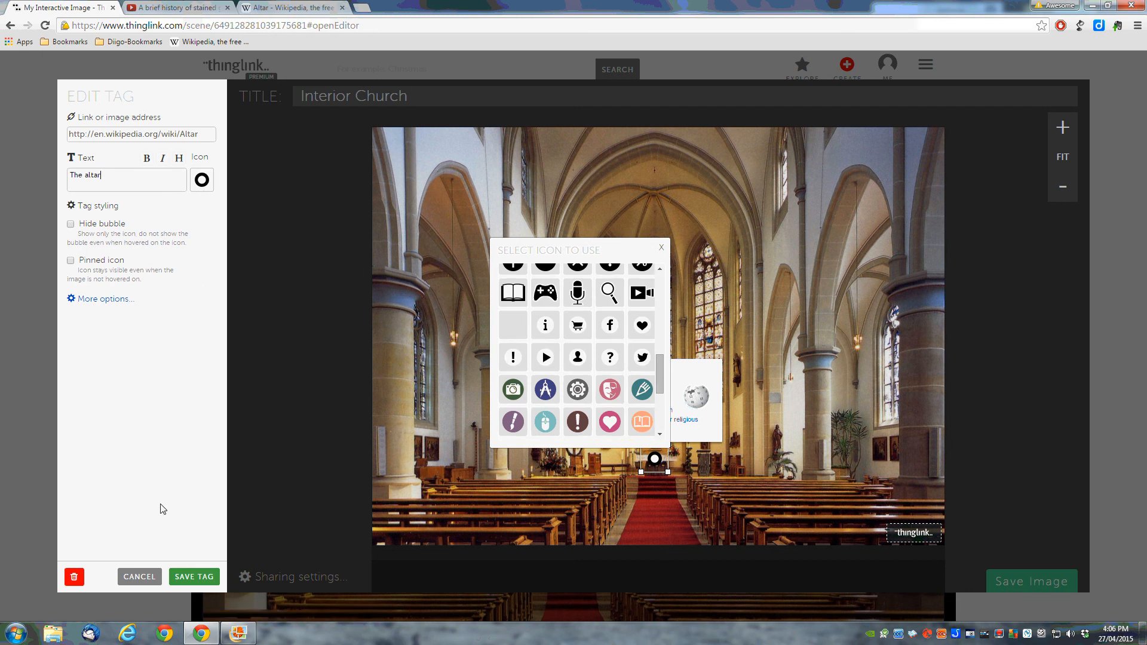
click(195, 577)
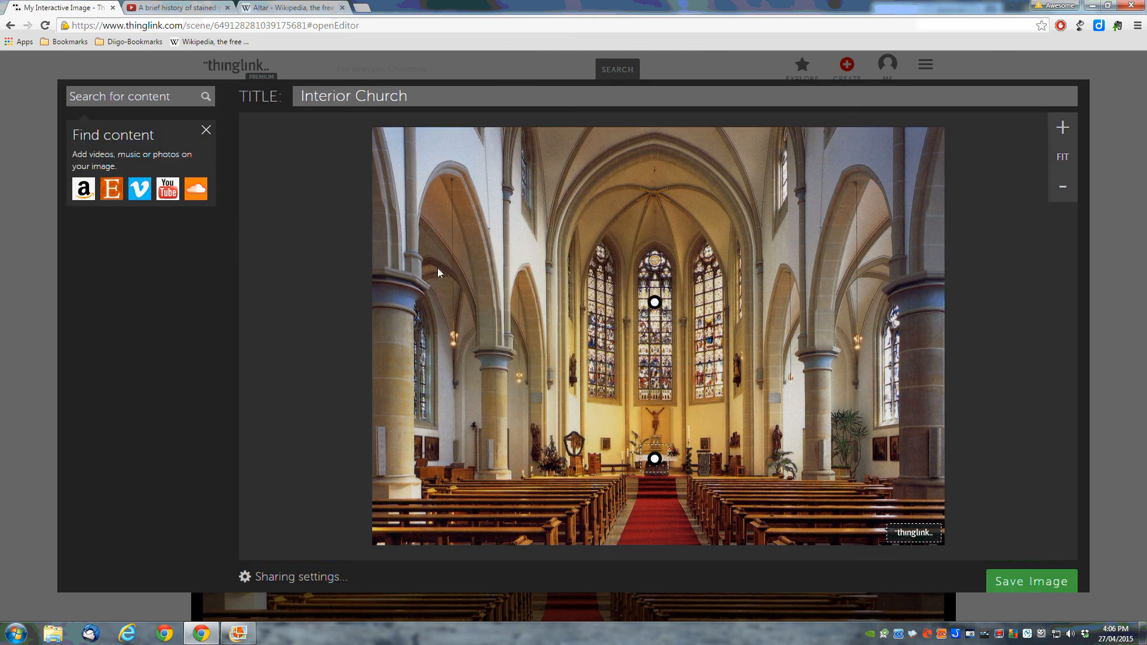
Step: Search the content panel for 'christian', then refine the search to 'christian church'
click(106, 97)
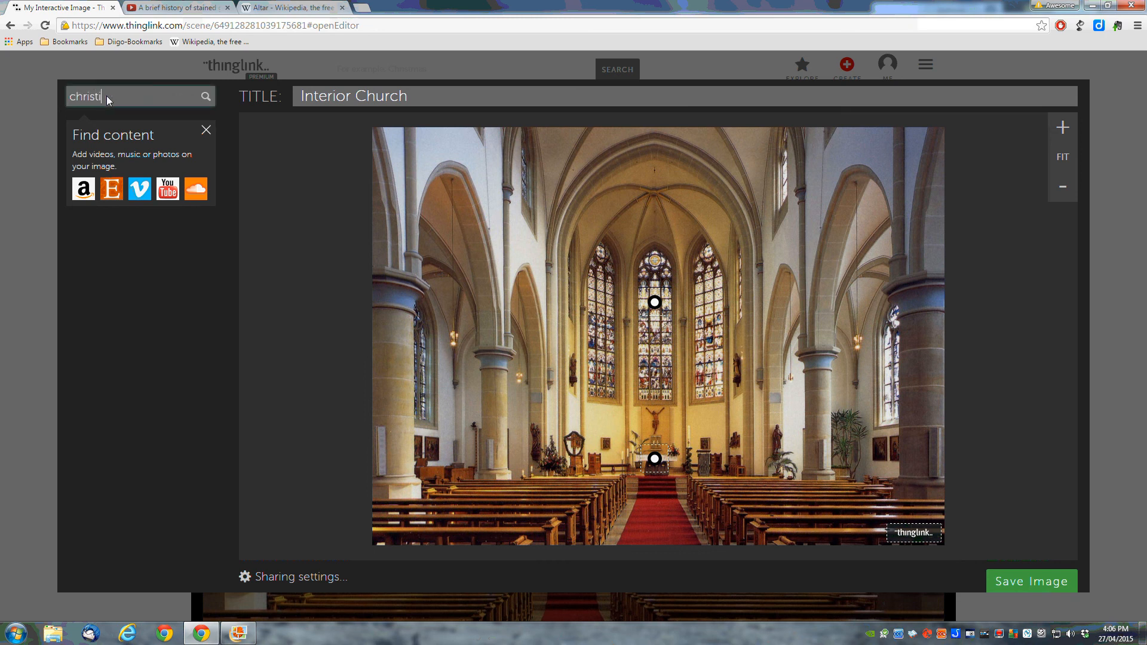
key(Return)
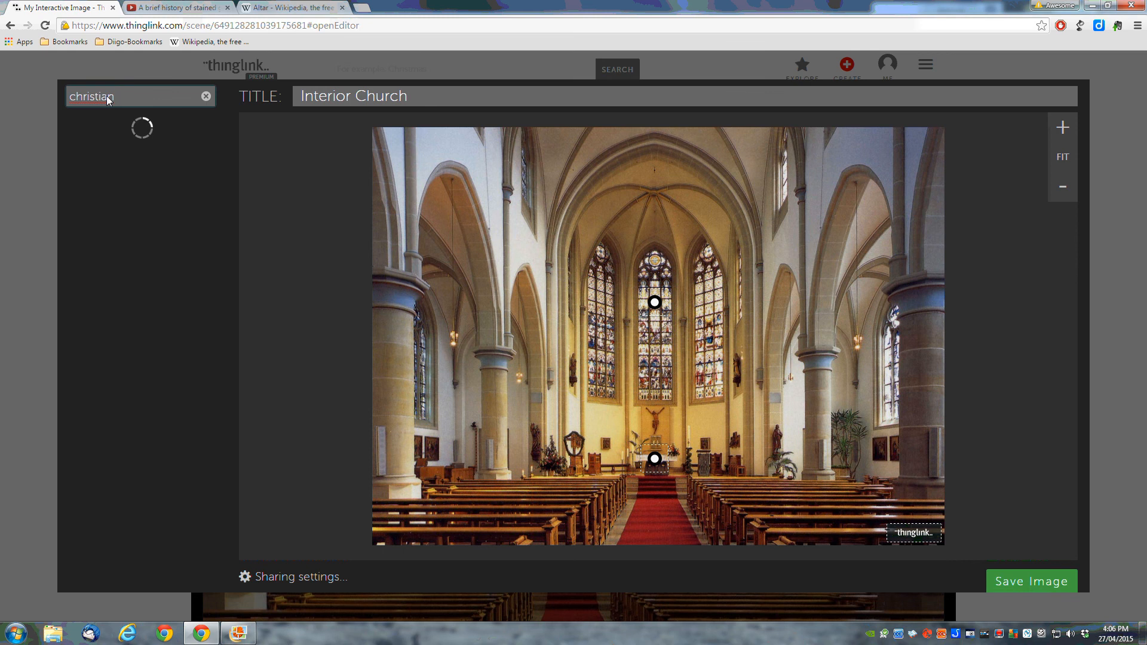
text(church)
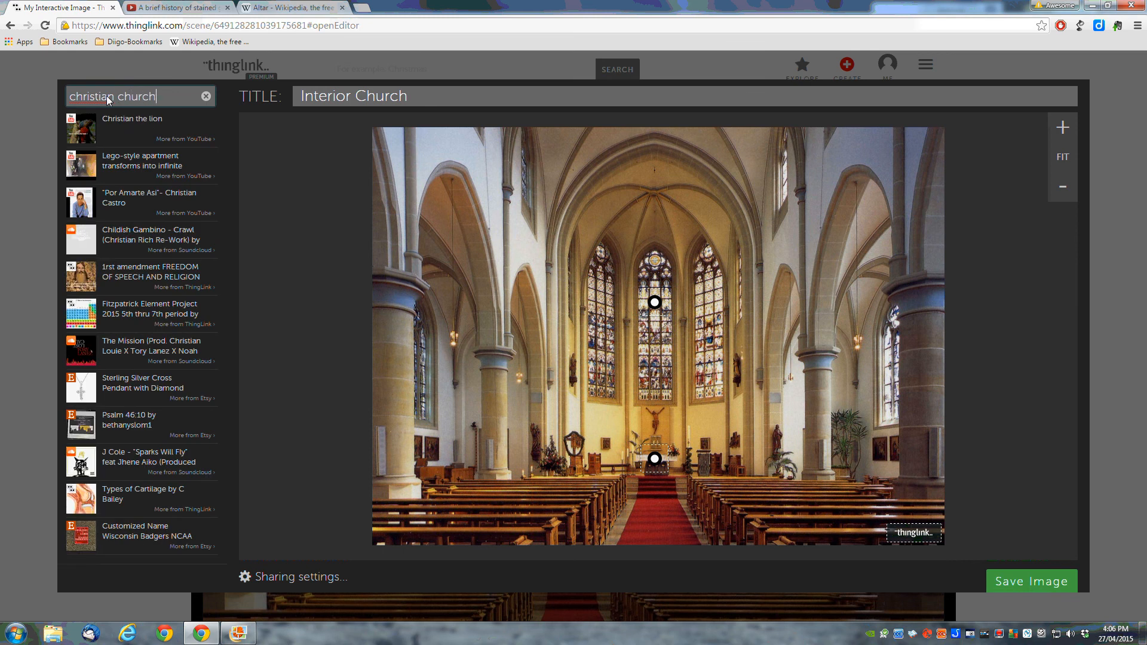
key(Return)
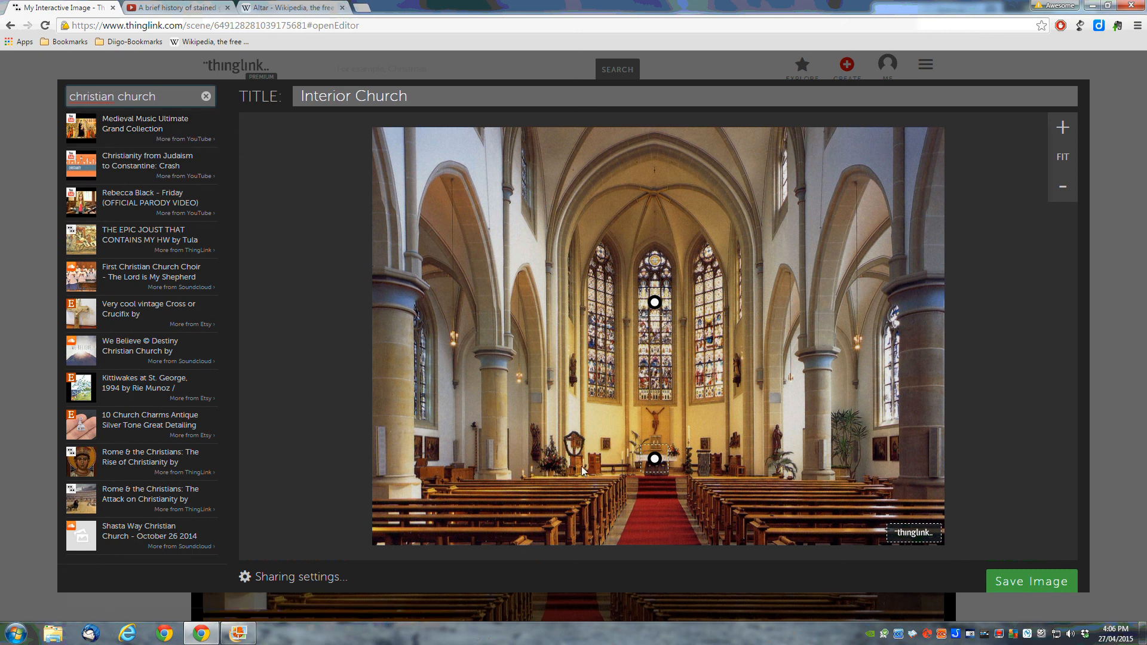
Step: Add the first video result as a tag right of the altar, labelled 'Organ music', and save
click(116, 121)
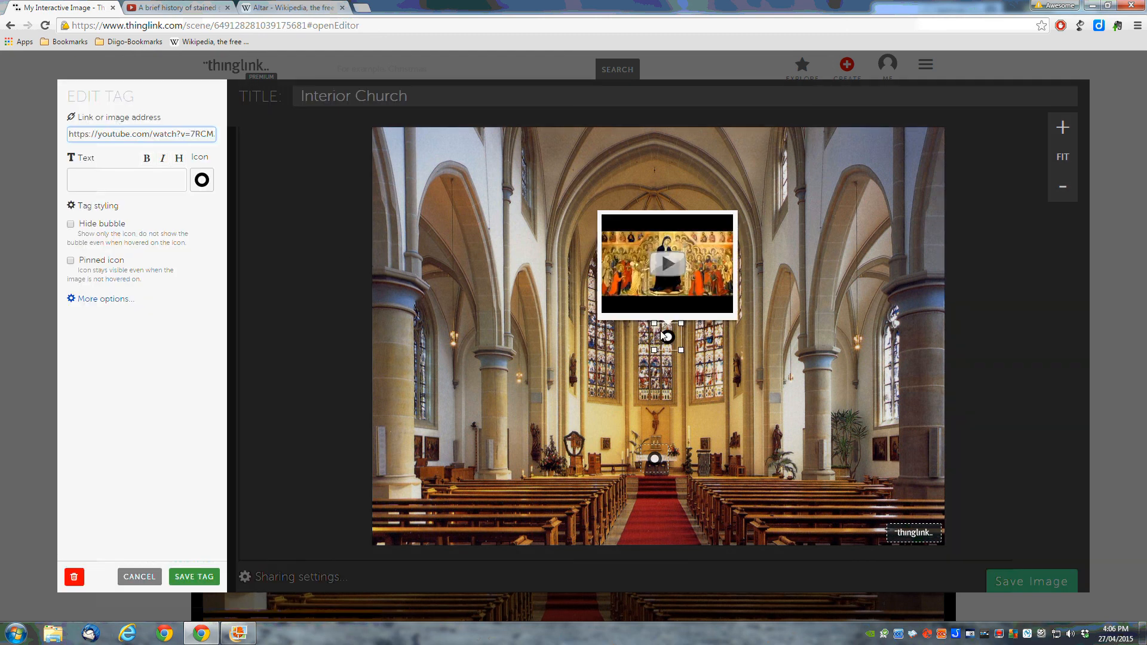
drag(667, 340, 736, 460)
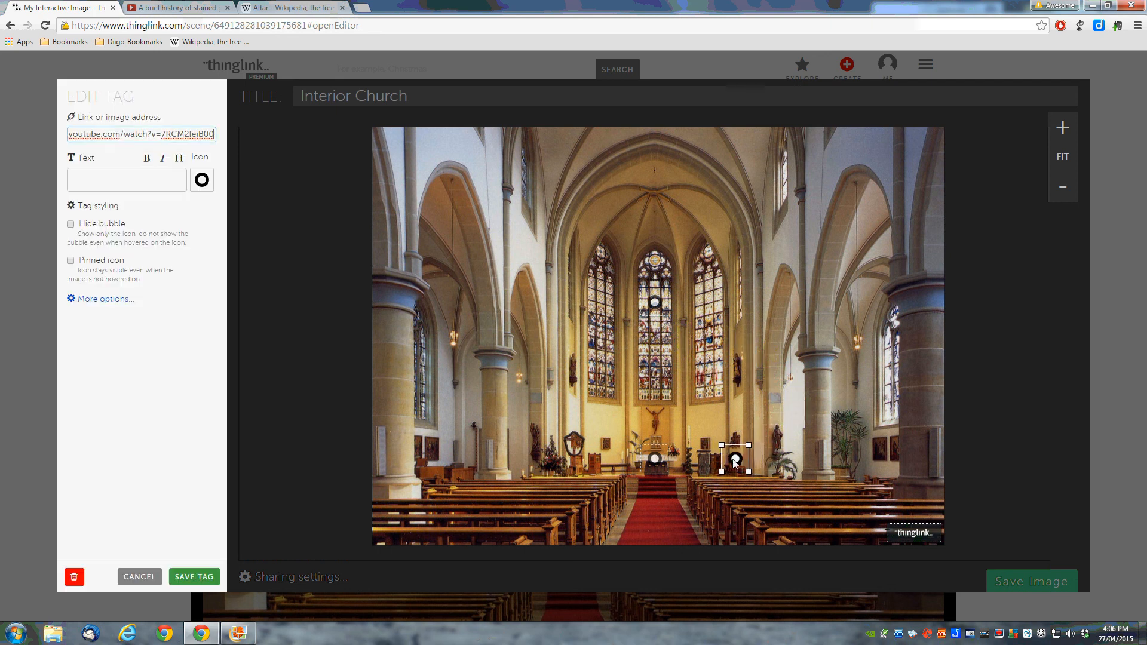
click(82, 184)
text(Organ music)
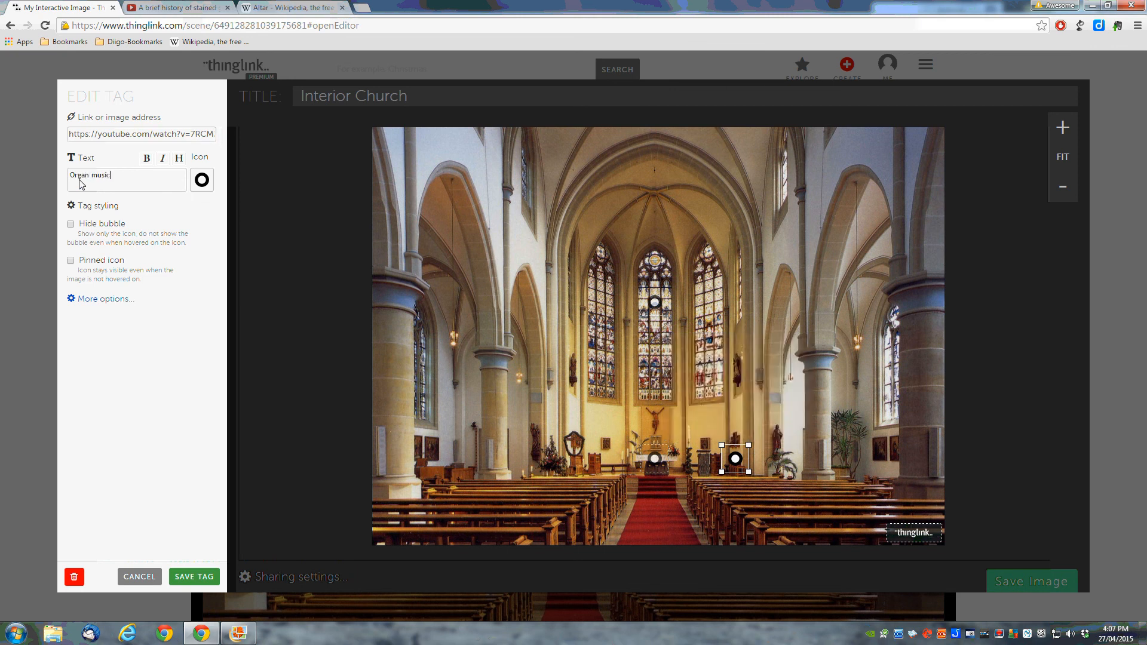
click(199, 576)
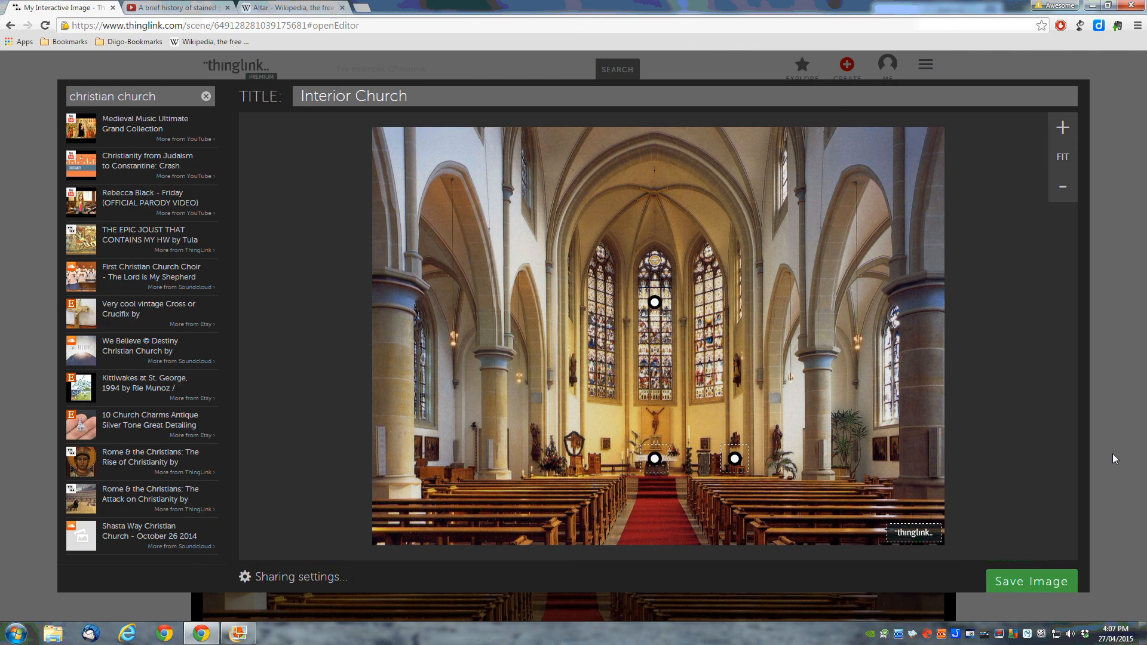
Step: Save the tagged Interior Church image and review its scene page with all three tags
click(1024, 579)
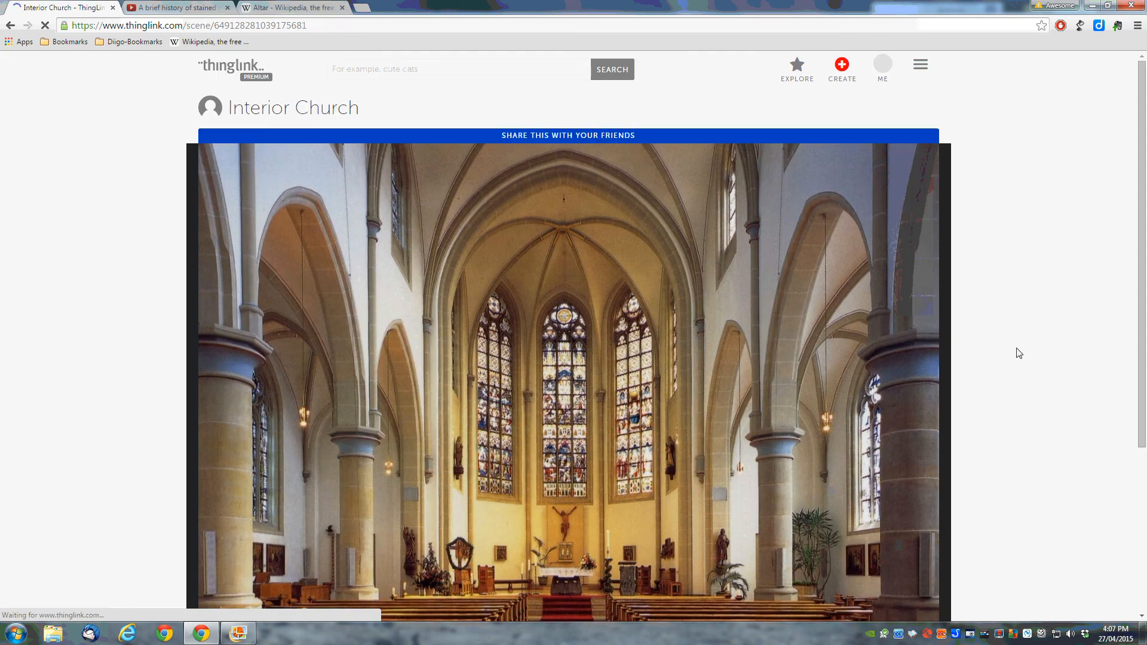
scroll(1019, 353, down, 5)
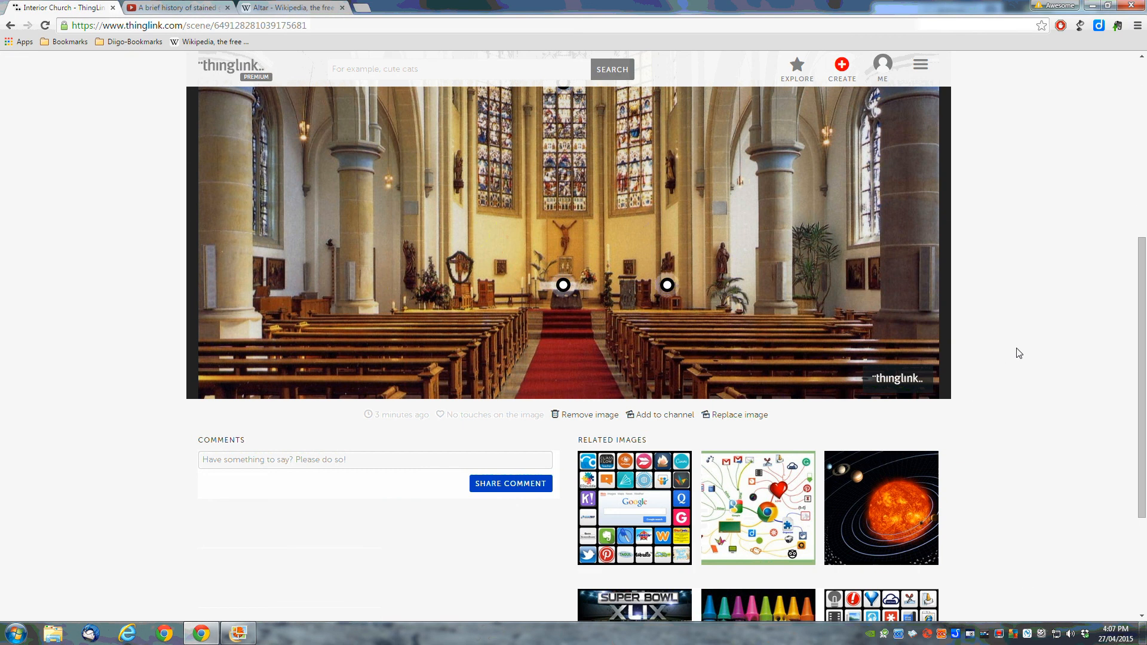
scroll(1021, 388, up, 1)
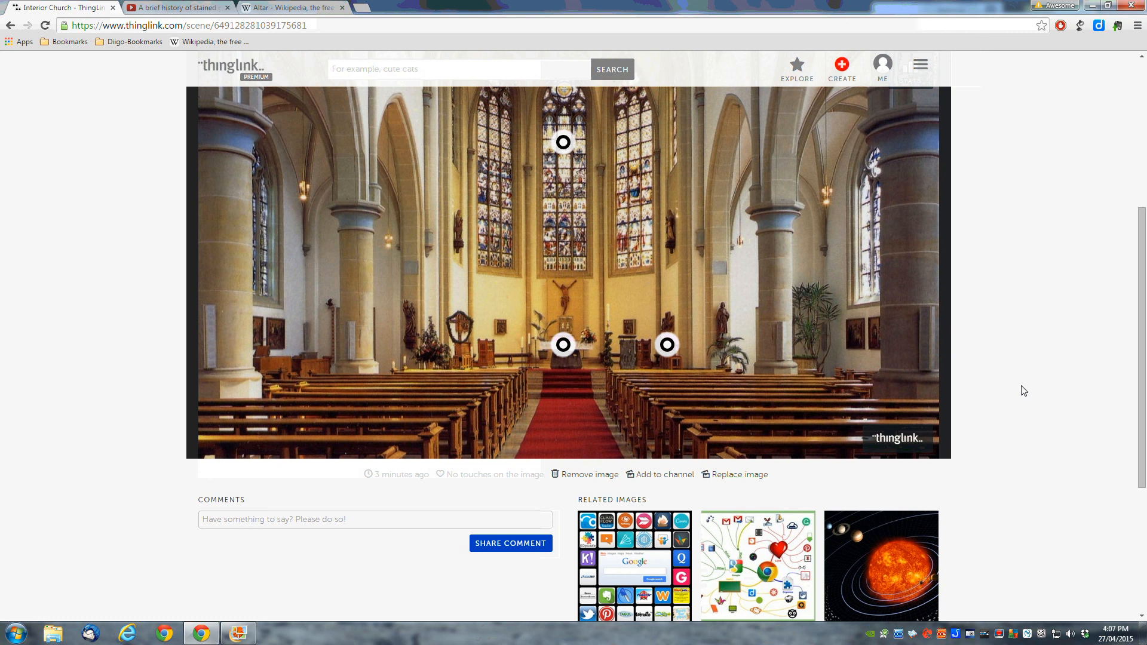
scroll(1023, 390, up, 1)
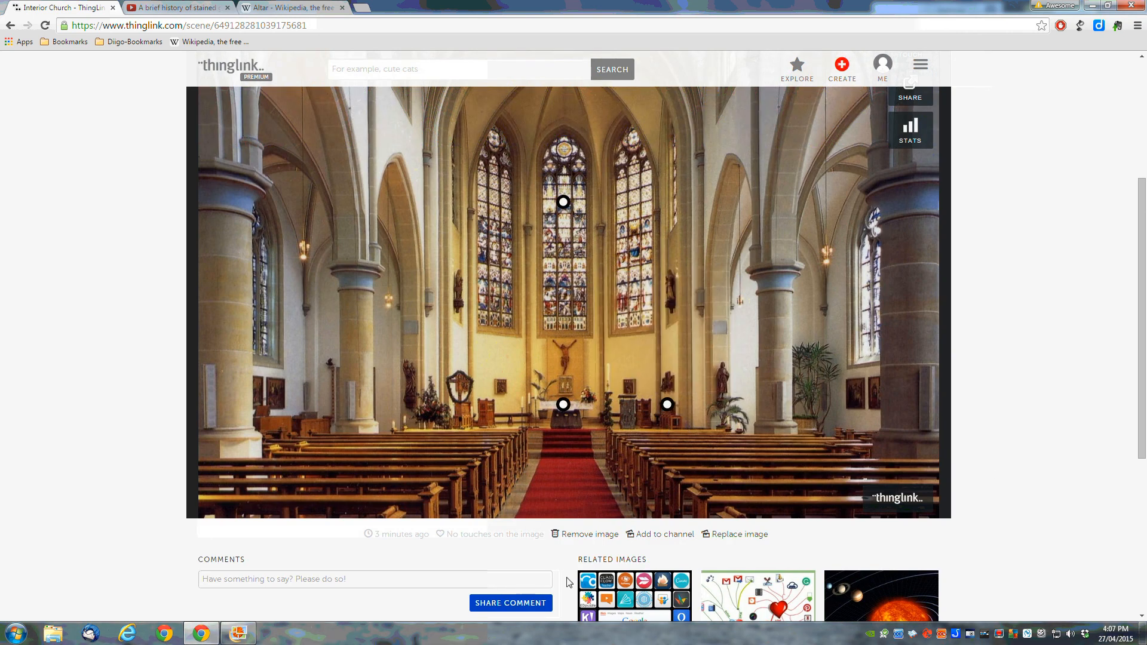
Step: Add the Interior Church image to the '9G RAVE Assignment' channel
click(664, 541)
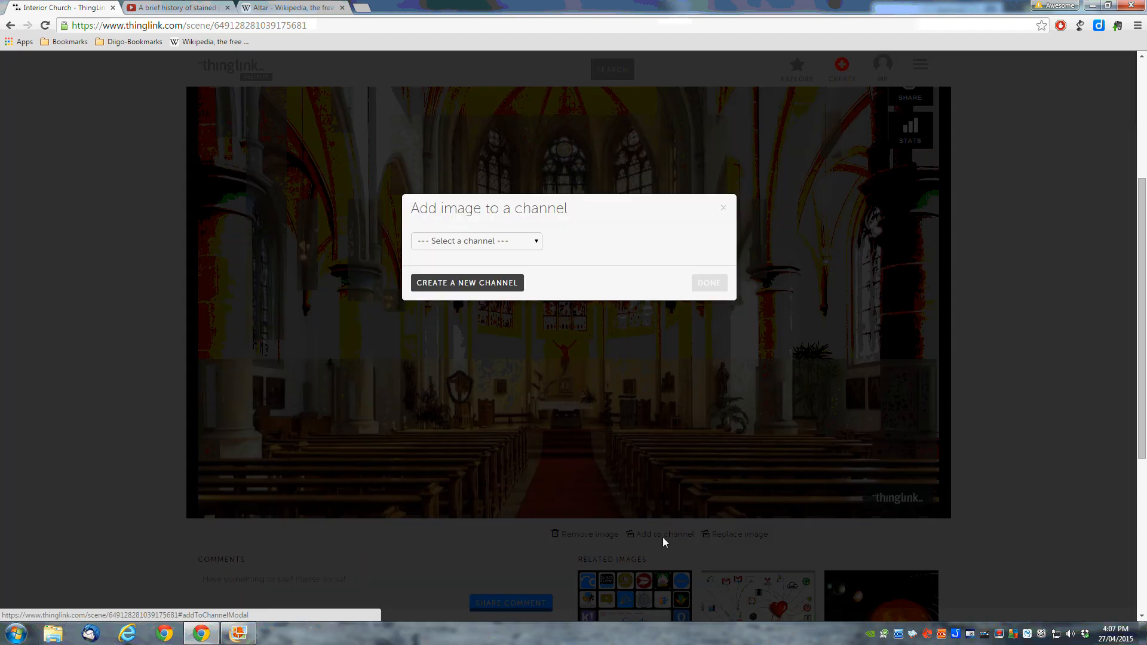
click(537, 242)
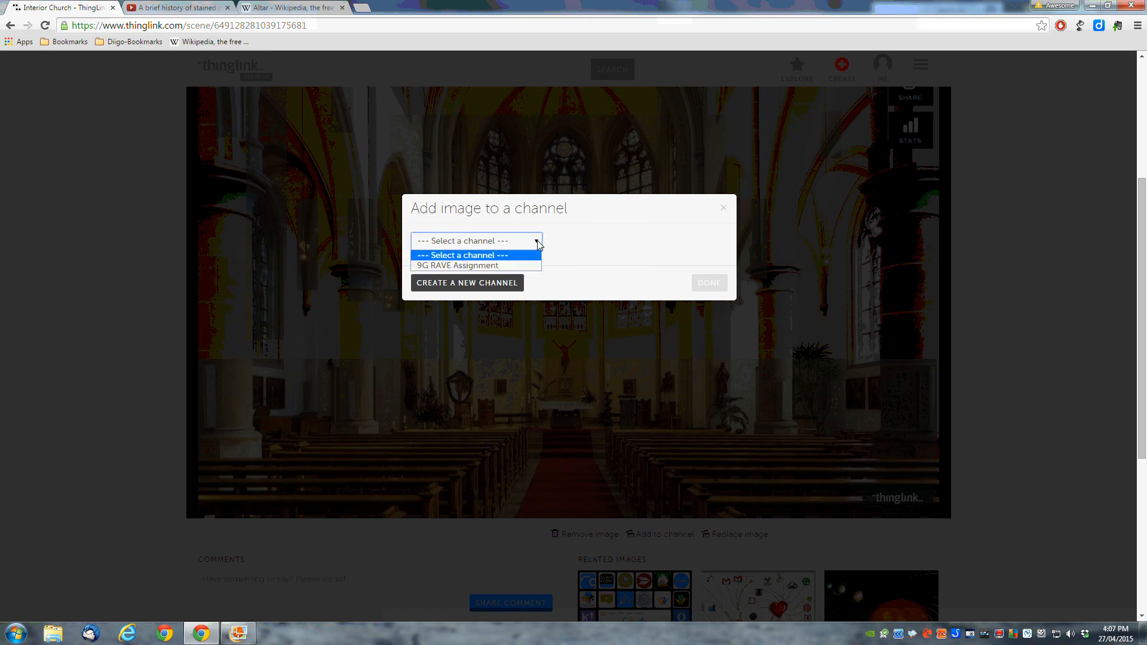
click(499, 267)
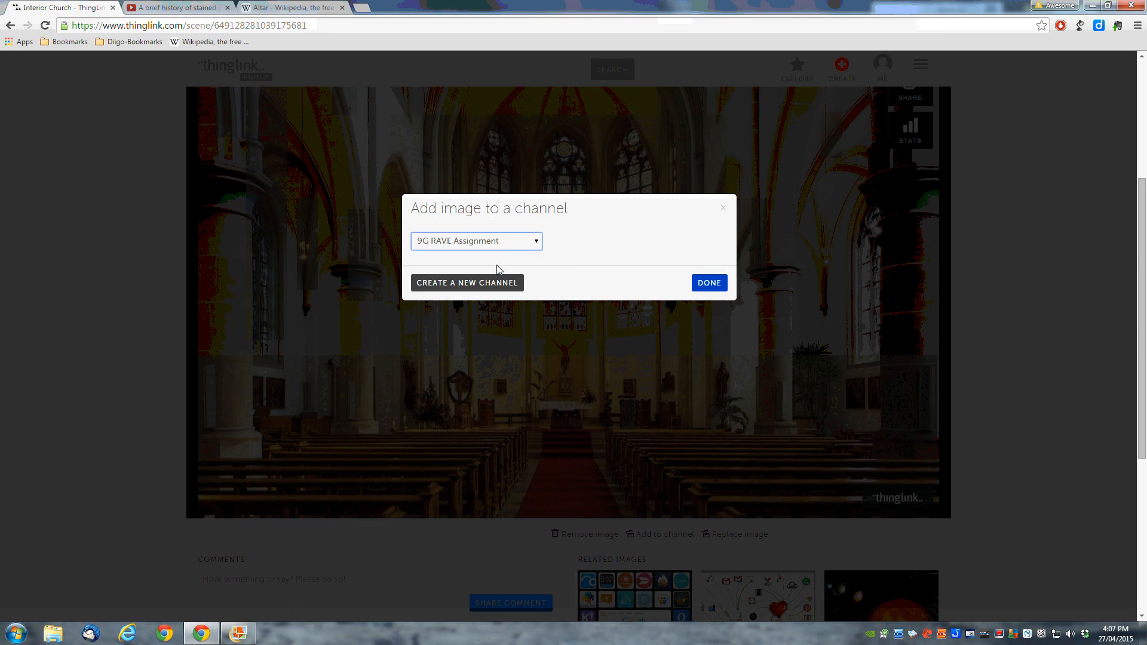
click(707, 284)
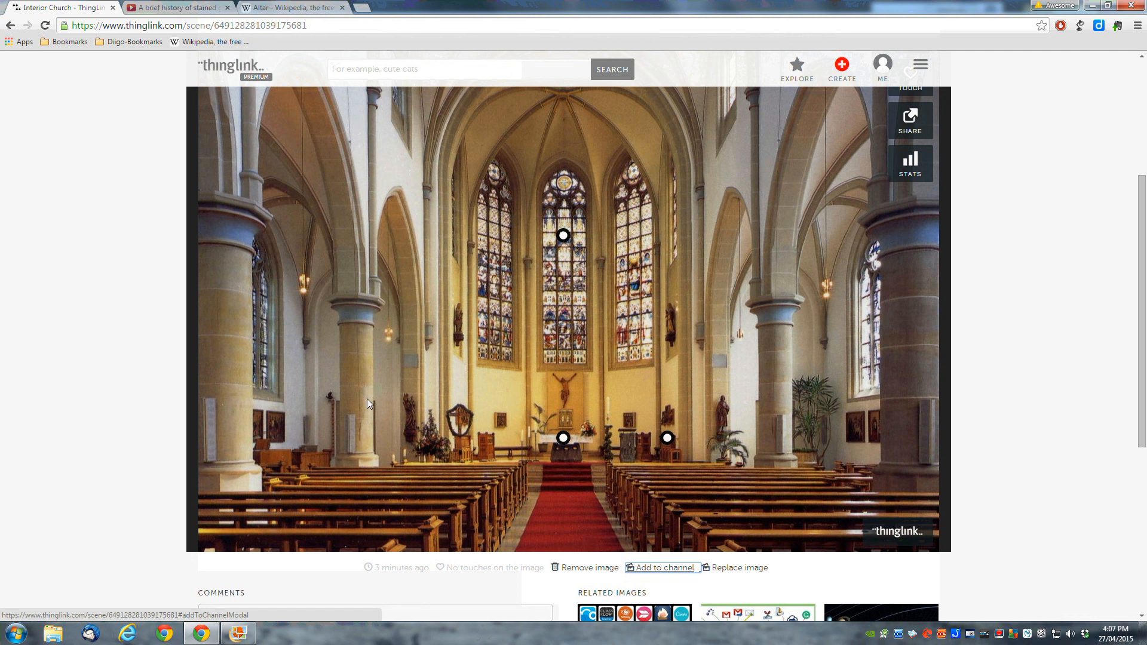
scroll(320, 487, up, 2)
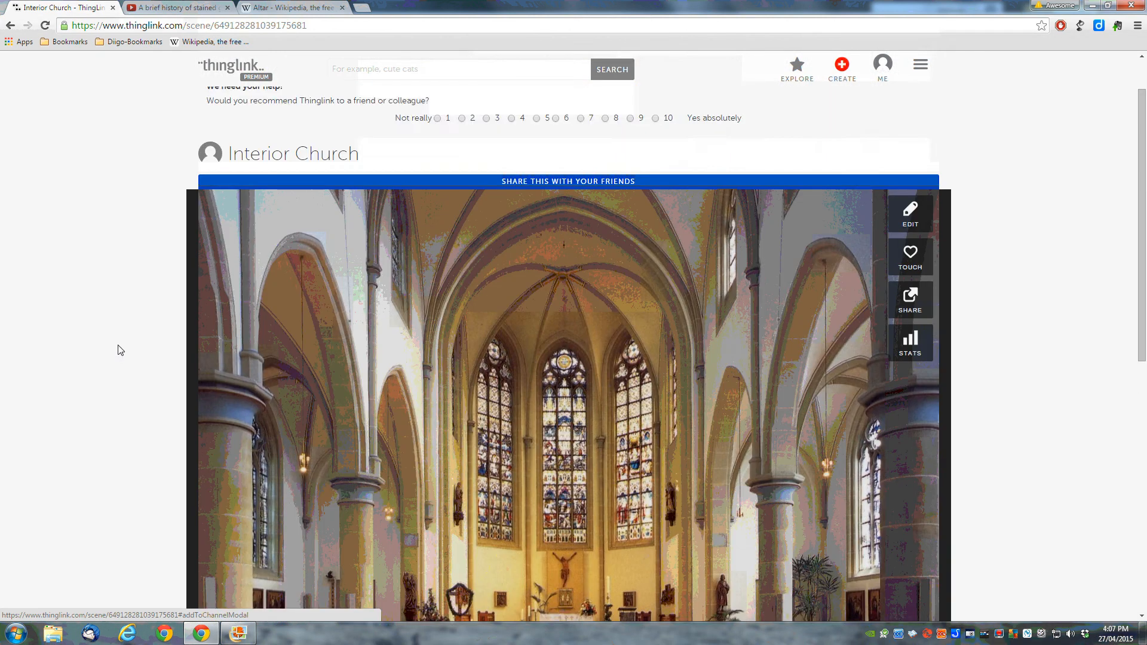
scroll(119, 350, down, 1)
mouse_move(525, 513)
mouse_move(563, 558)
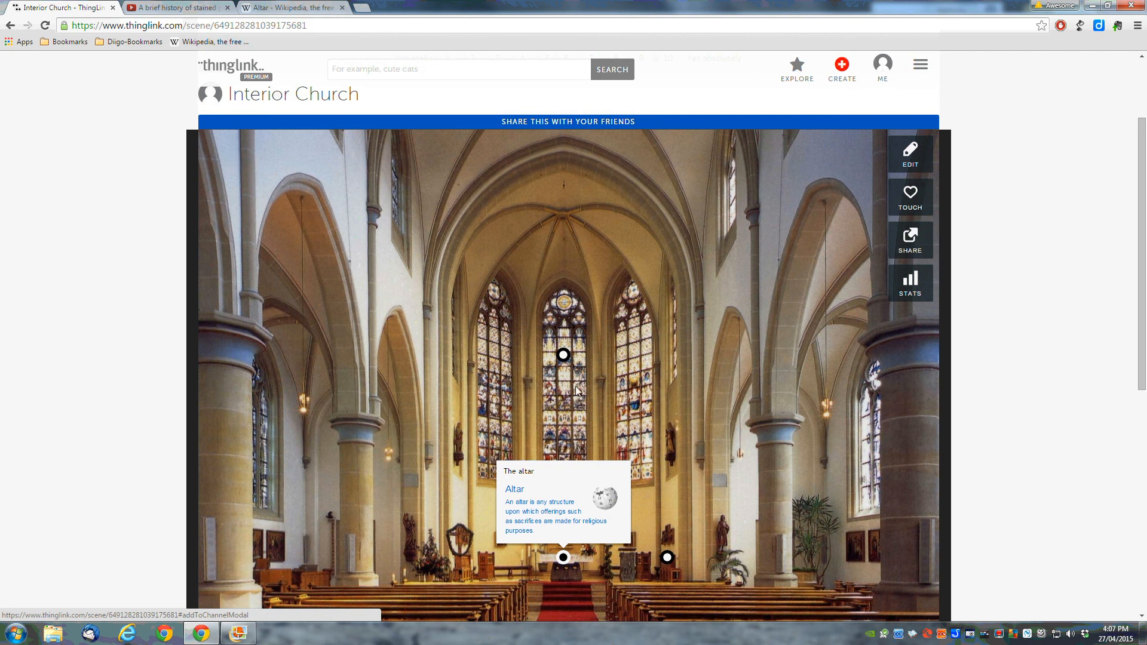
mouse_move(563, 355)
mouse_move(667, 558)
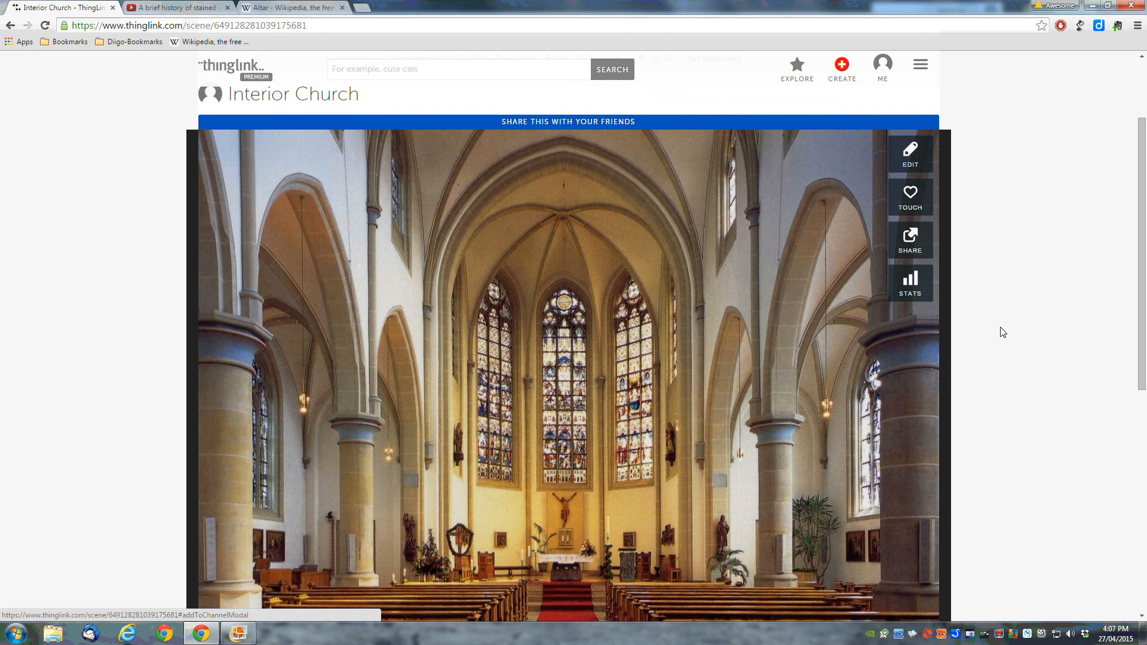
scroll(1003, 332, down, 4)
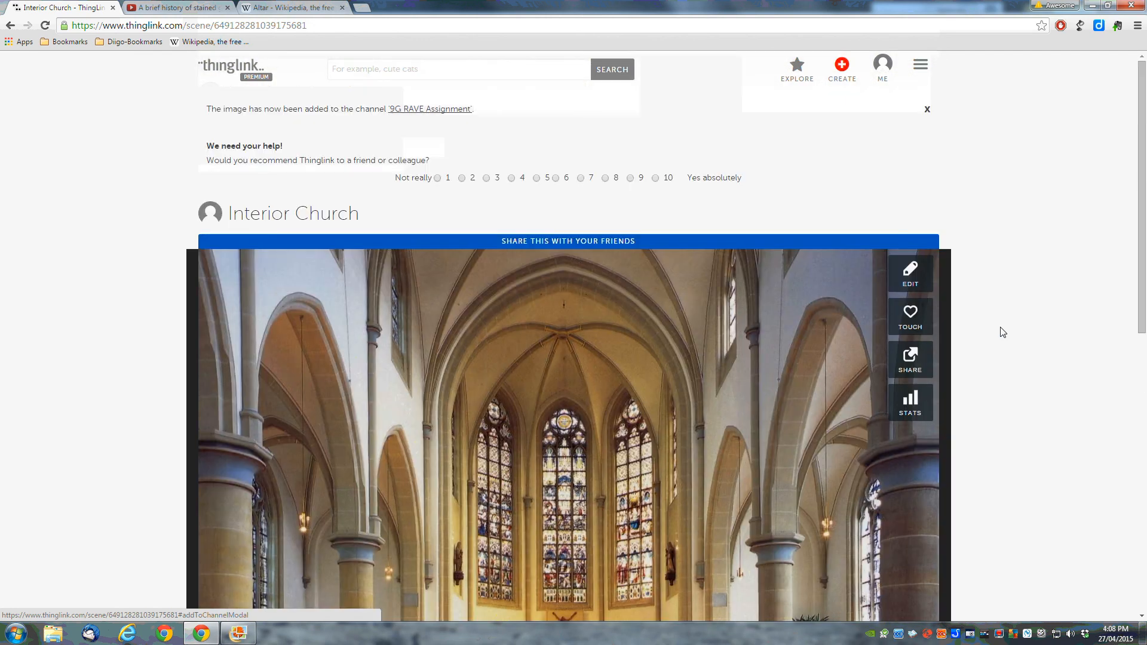
scroll(1009, 395, down, 3)
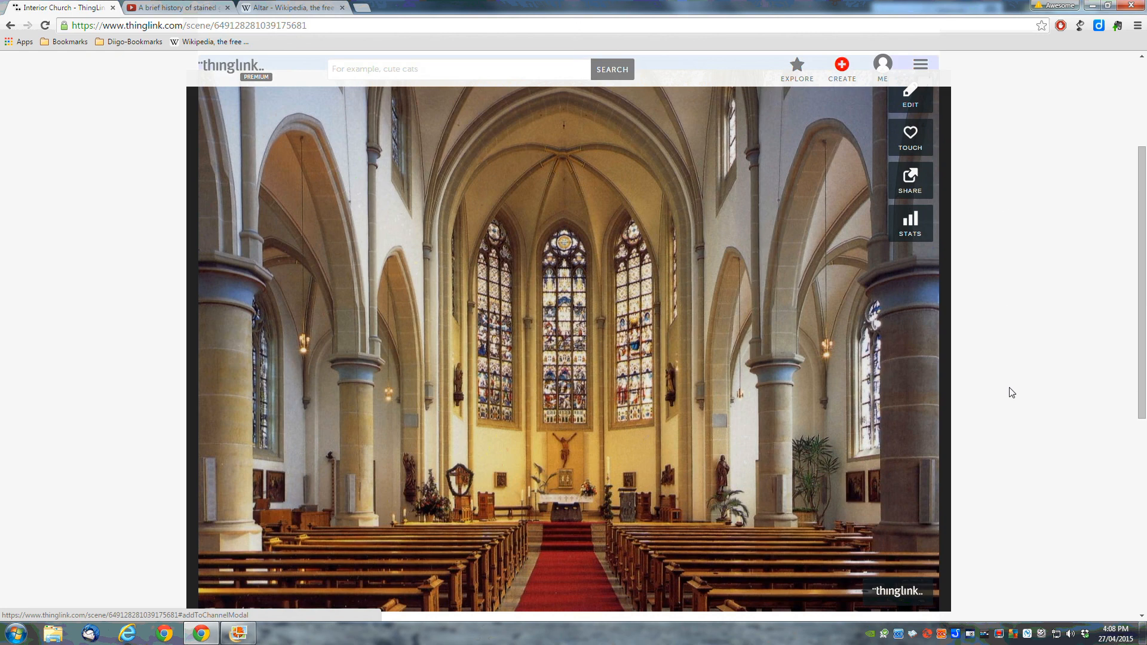
mouse_move(511, 352)
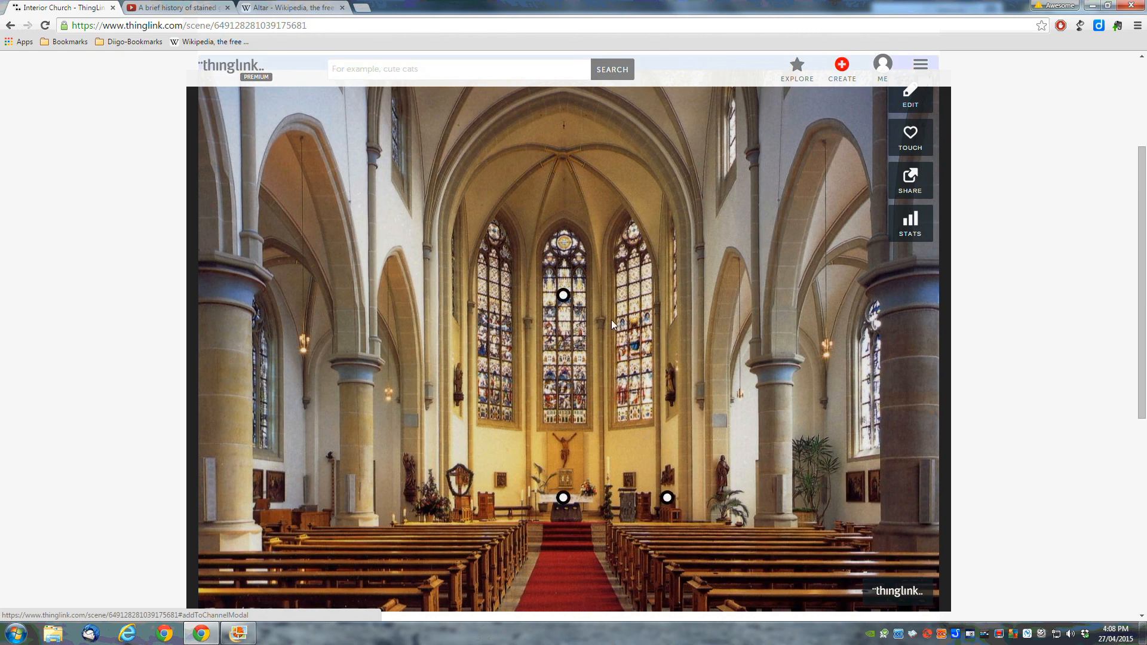